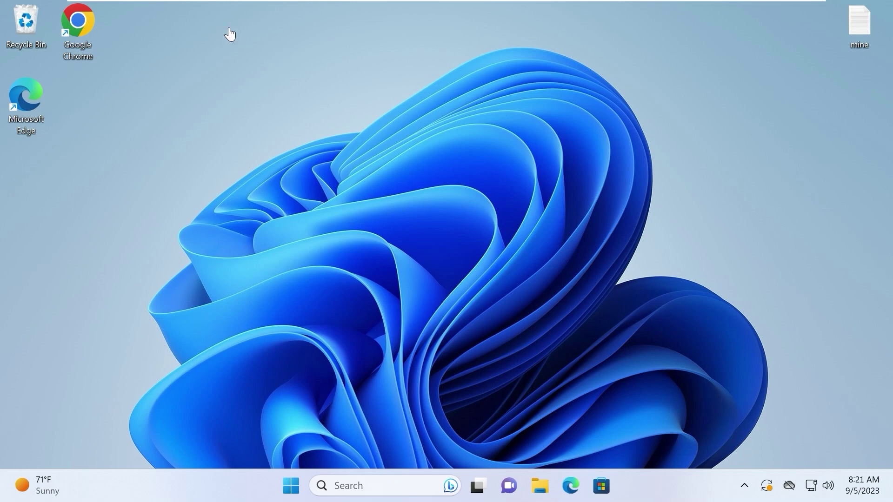
# Launch Chrome and search Google for 'thisiswin11 github'
pyautogui.doubleClick(77, 20)
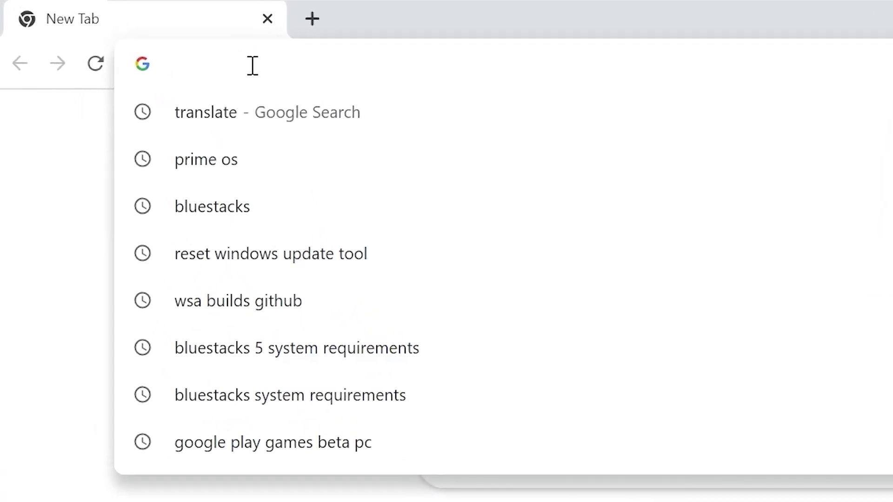
pyautogui.write('this')
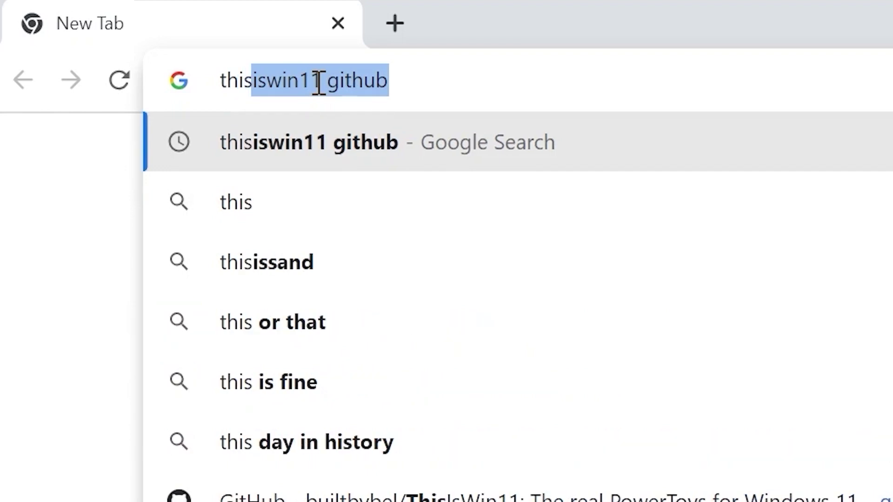
pyautogui.write('iswin')
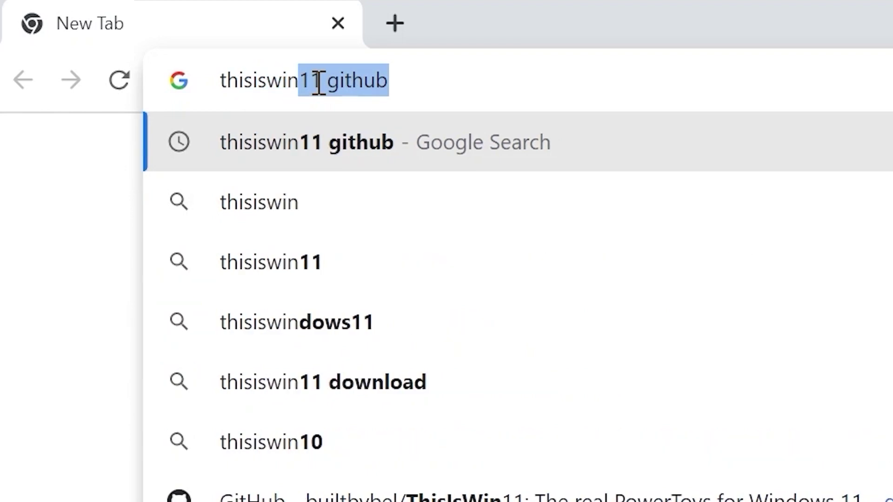
pyautogui.write('11 github')
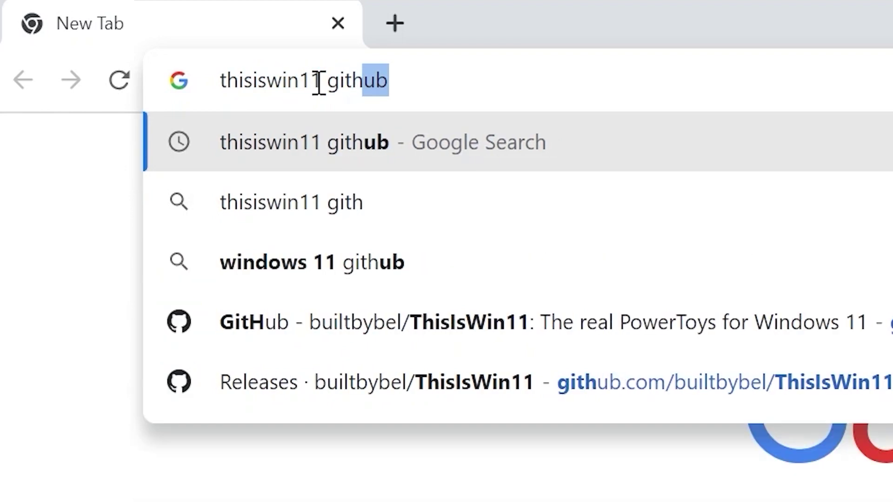
pyautogui.press('Return')
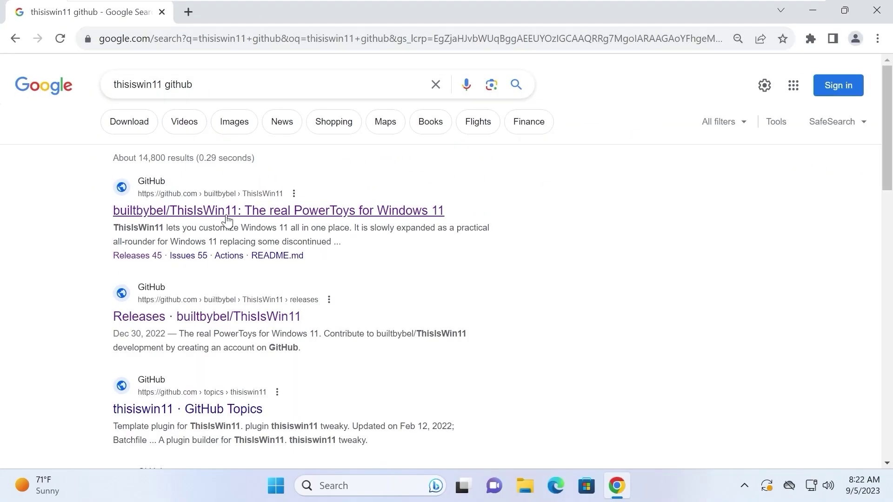
# Open the builtbybel/ThisIsWin11 repository and highlight its ThisIsWin11 heading
pyautogui.click(180, 213)
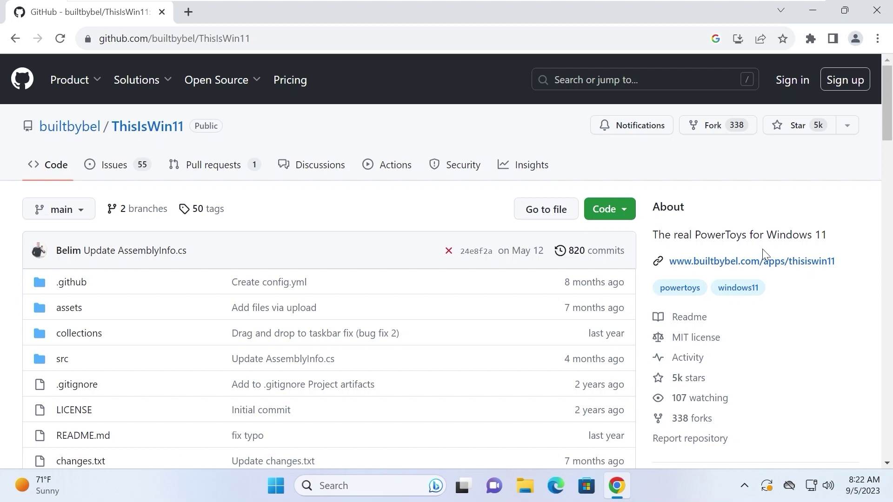
pyautogui.scroll(-10, 170, 170)
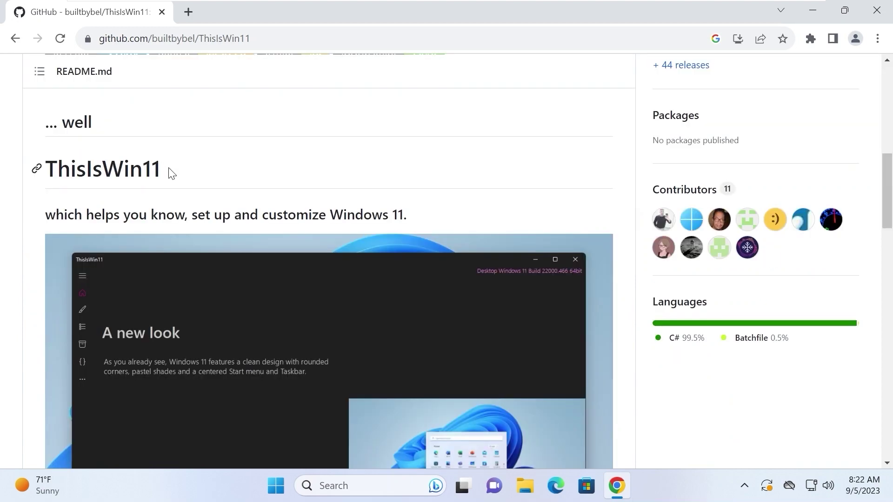
pyautogui.moveTo(172, 173); pyautogui.dragTo(44, 157)
pyautogui.click(192, 173)
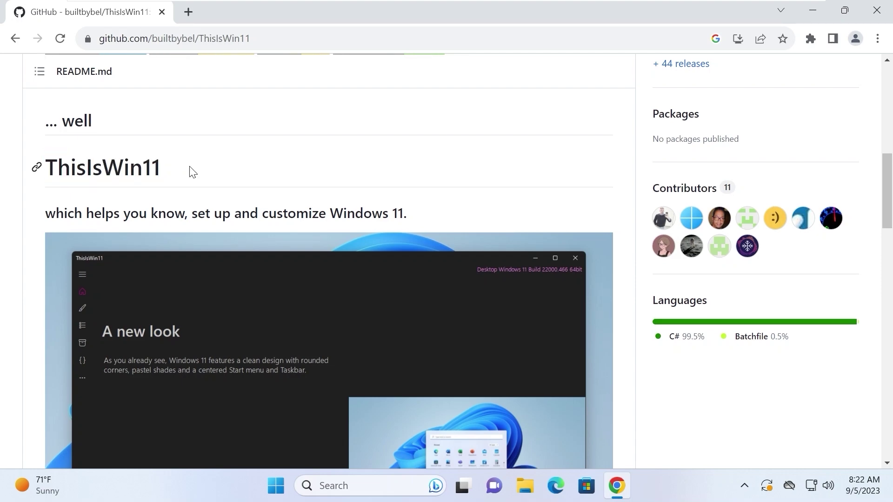
# Scroll the README down to Download and installing and highlight the Windows 10 warning
pyautogui.scroll(-3, 191, 173)
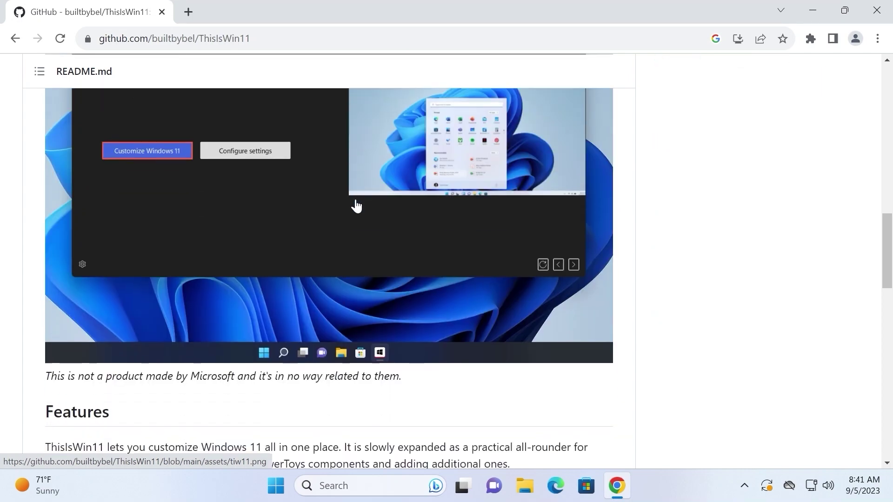
pyautogui.scroll(-6, 354, 206)
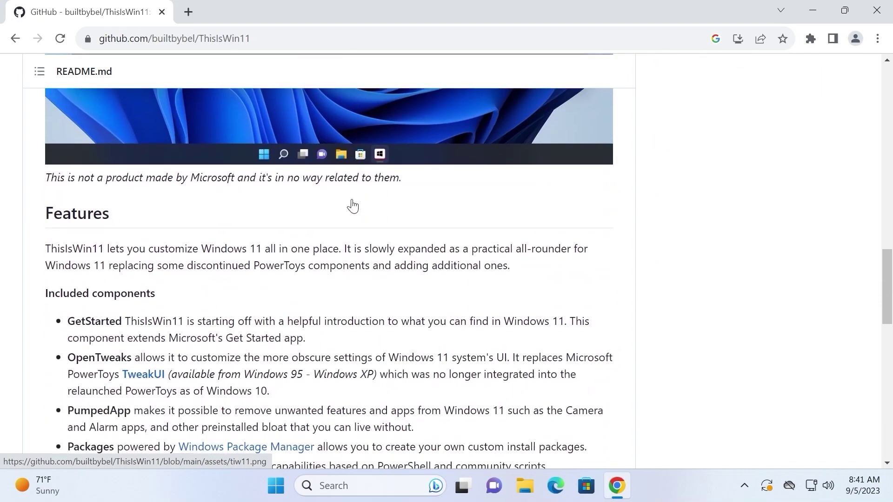
pyautogui.scroll(-6, 353, 205)
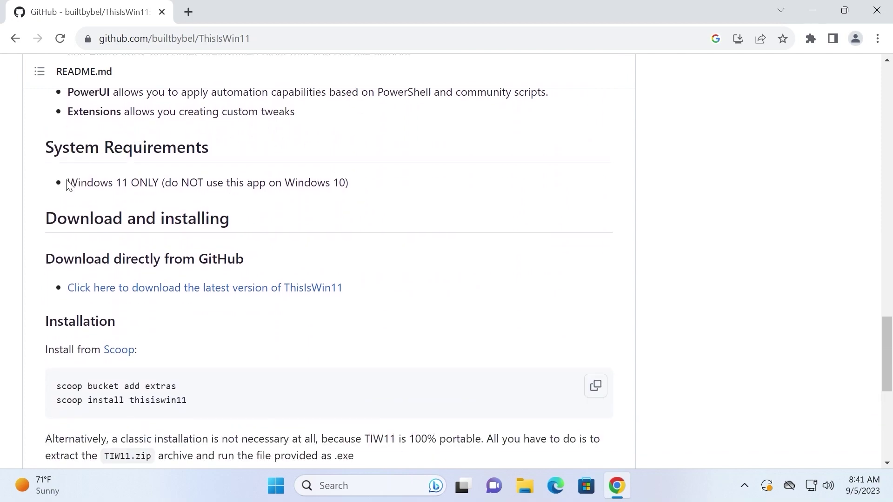
pyautogui.moveTo(67, 183); pyautogui.dragTo(352, 189)
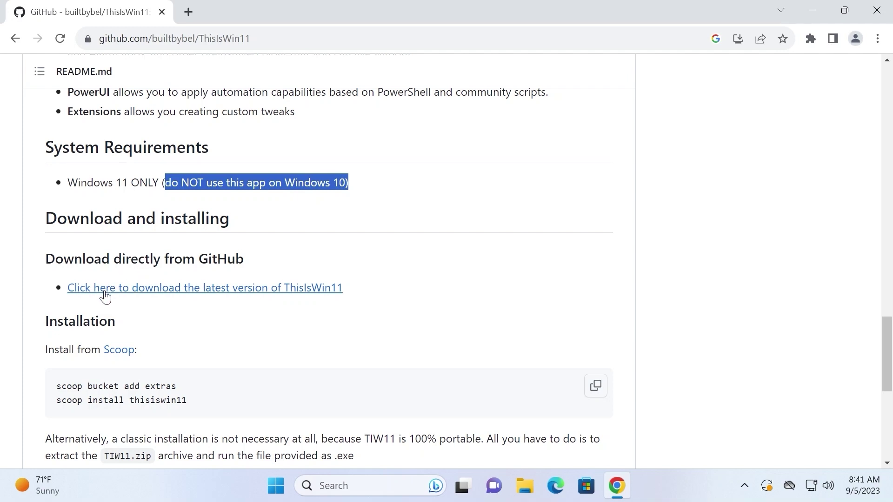
# Download TIW11_updateonly.exe from the 1.5.0 release assets and show it in its folder
pyautogui.click(275, 289)
pyautogui.scroll(-6, 615, 197)
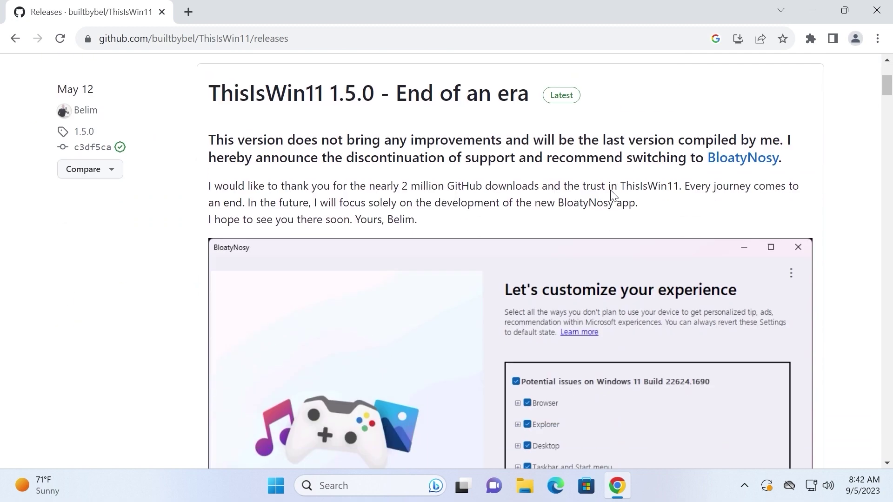
pyautogui.scroll(-6, 609, 196)
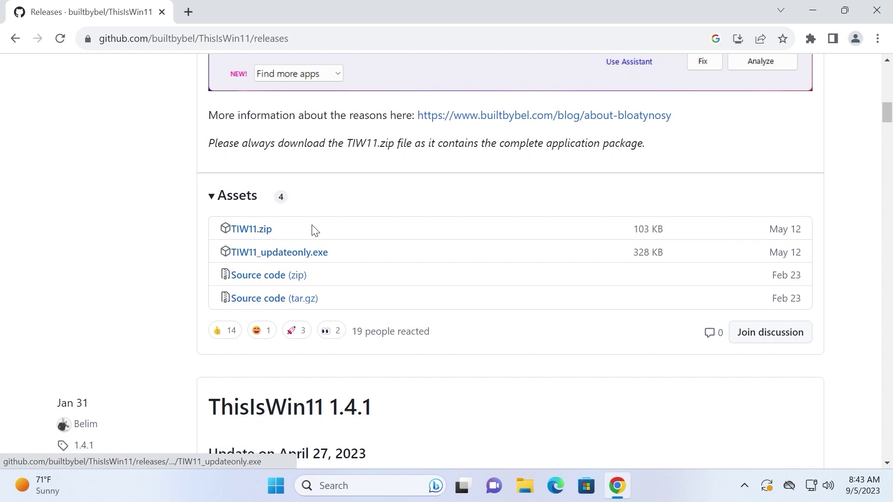
pyautogui.click(290, 256)
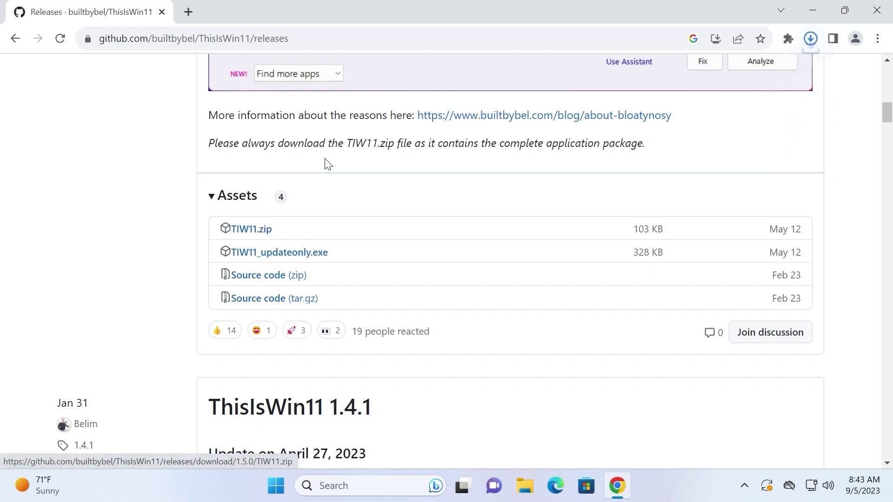
pyautogui.click(810, 41)
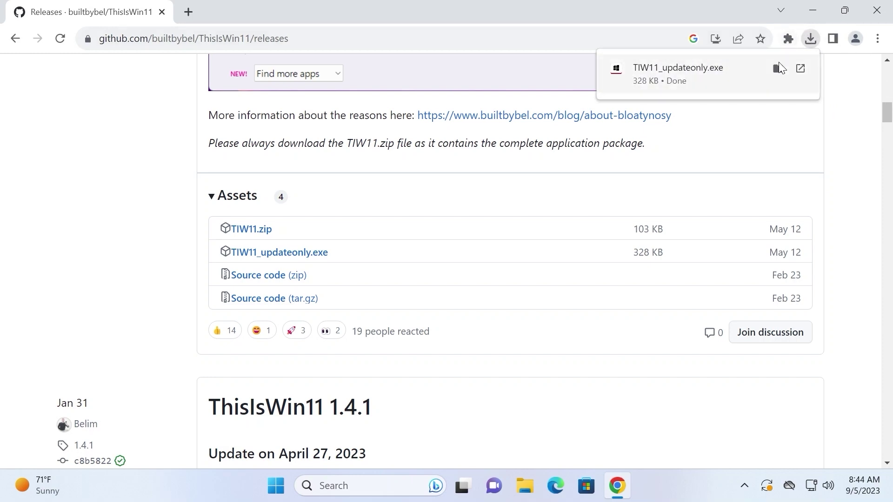
pyautogui.click(778, 68)
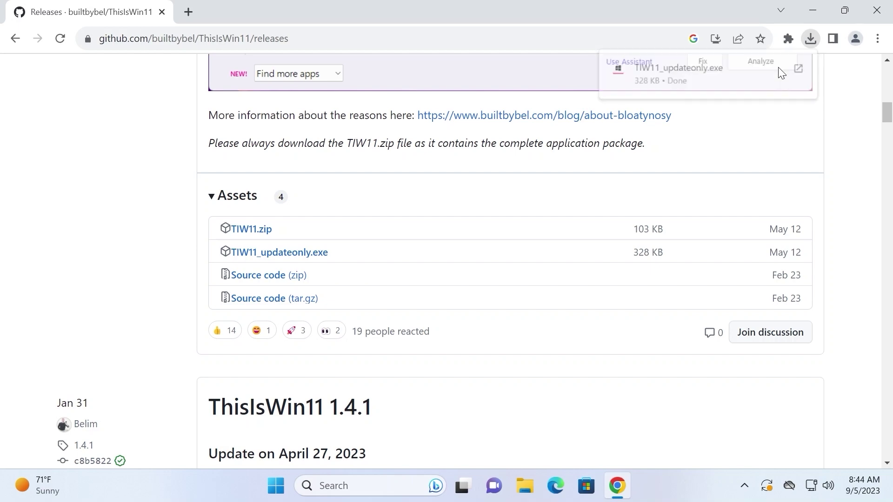
# Close Chrome and bring up the context menu for TIW11_updateonly in Downloads
pyautogui.click(877, 10)
pyautogui.click(333, 224)
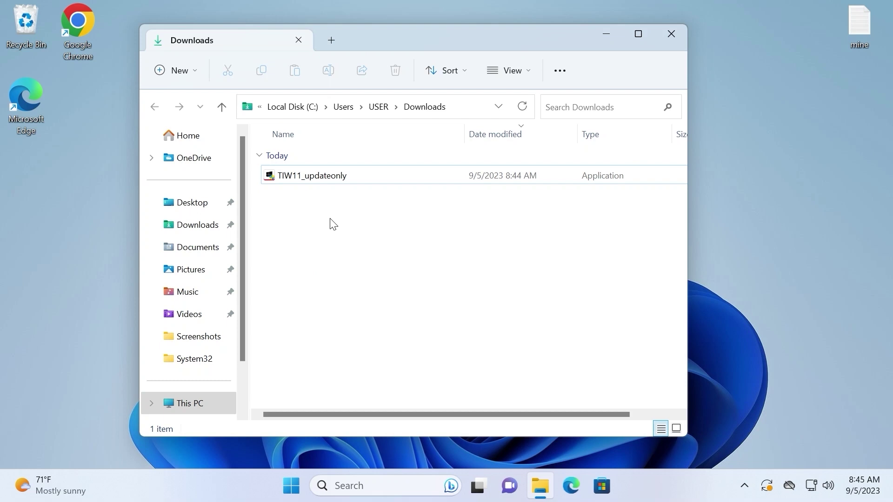
pyautogui.rightClick(298, 180)
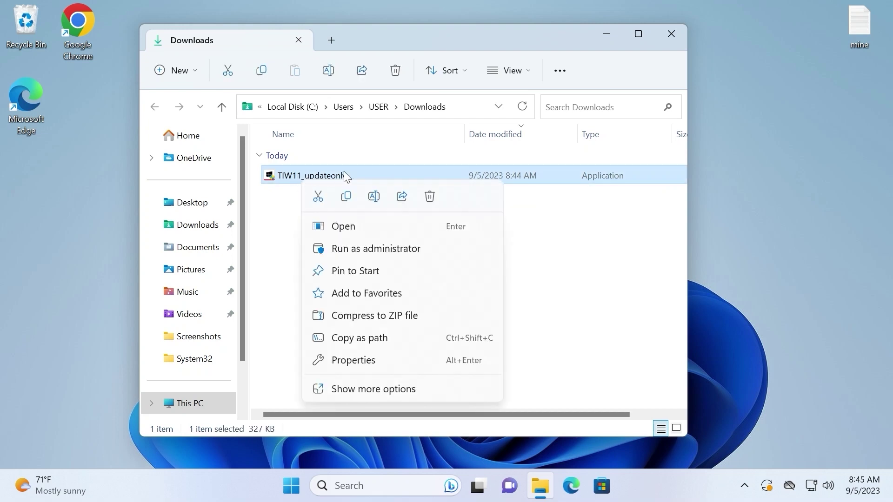
# Run TIW11_updateonly as administrator, maximize ThisIsWin11 and go to the OpenTweaks page
pyautogui.click(387, 249)
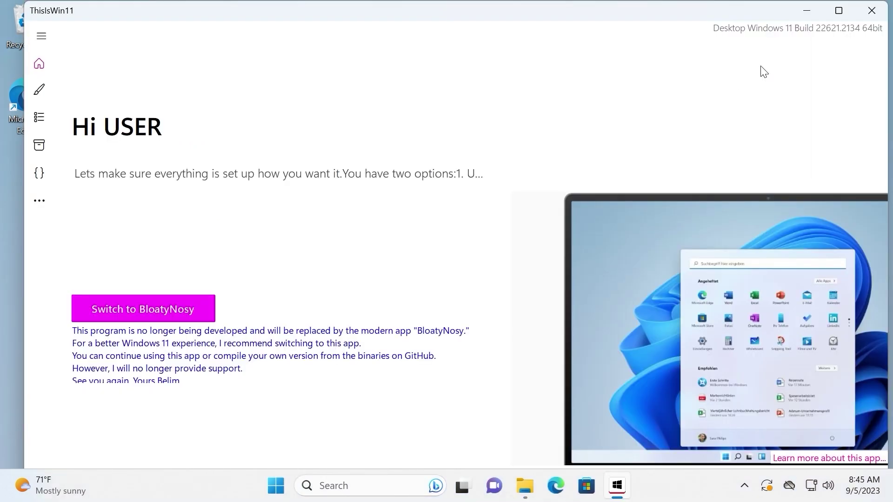
pyautogui.click(840, 8)
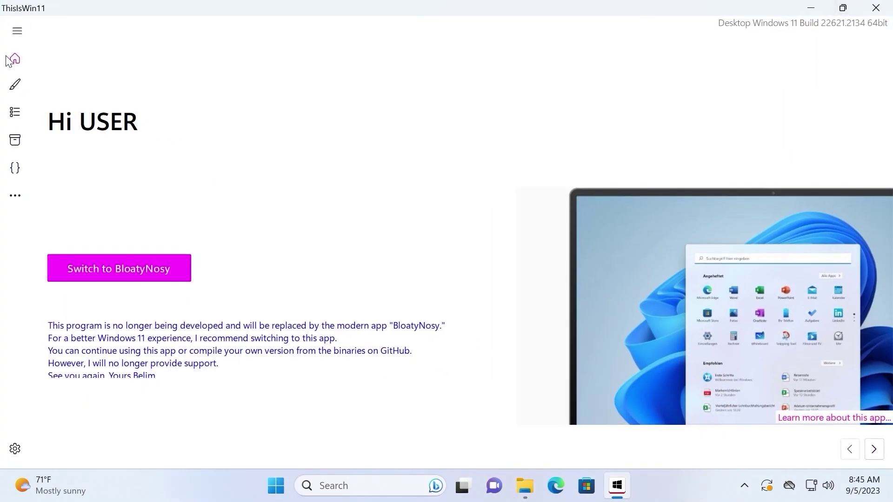
pyautogui.click(17, 86)
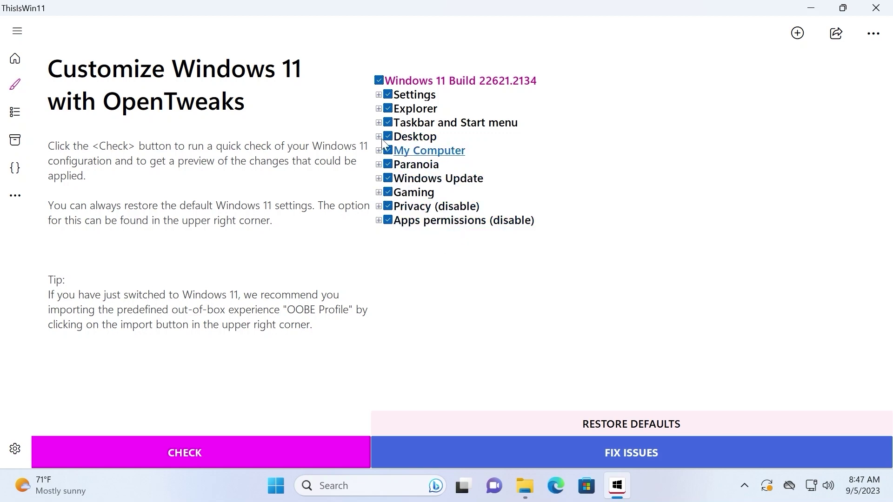
# Re-select all tweak categories and run CHECK, finding 55 of 67 settings needing attention
pyautogui.click(379, 81)
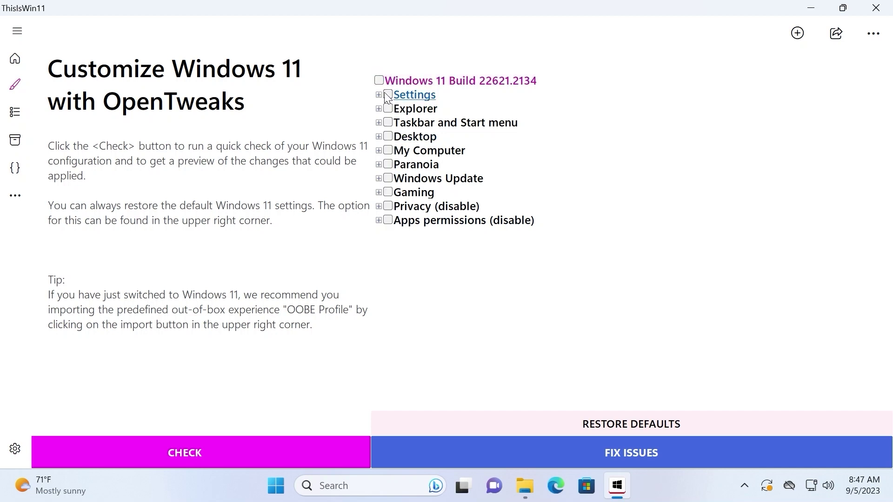
pyautogui.click(388, 95)
pyautogui.click(389, 151)
pyautogui.click(379, 81)
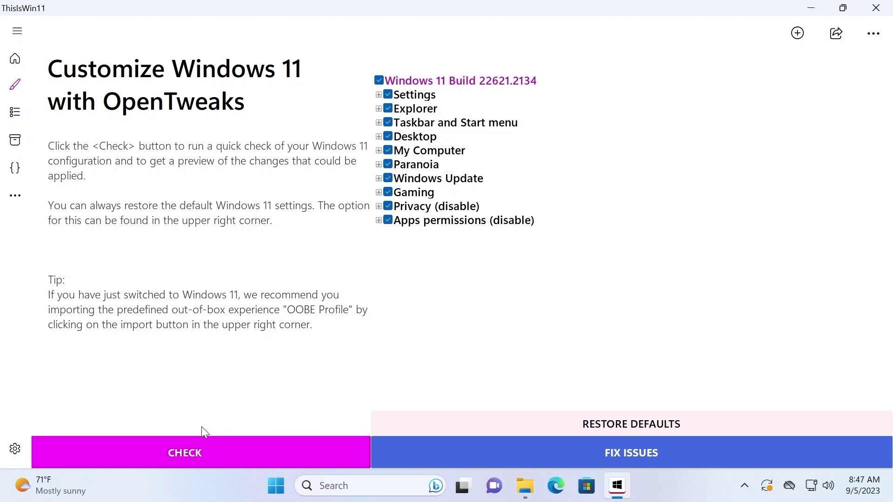
pyautogui.click(184, 452)
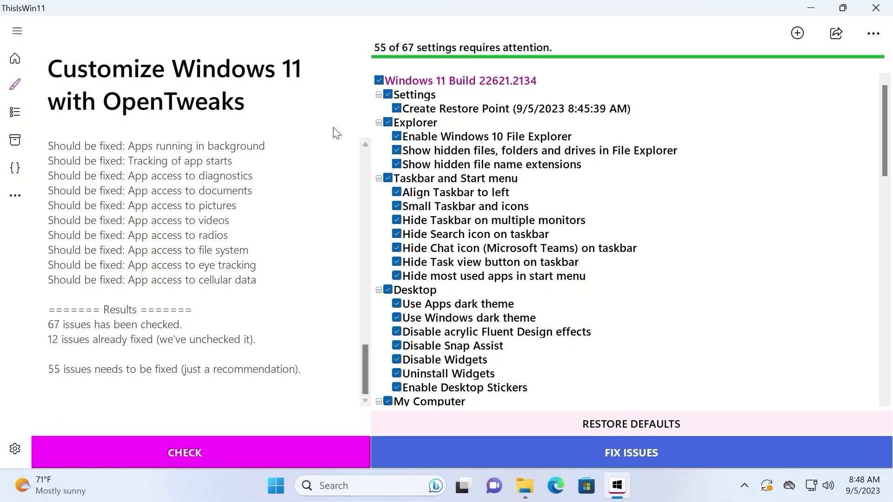
# Untick all recommended tweaks, leaving only 'Enable Windows 10 File Explorer' ticked
pyautogui.click(379, 80)
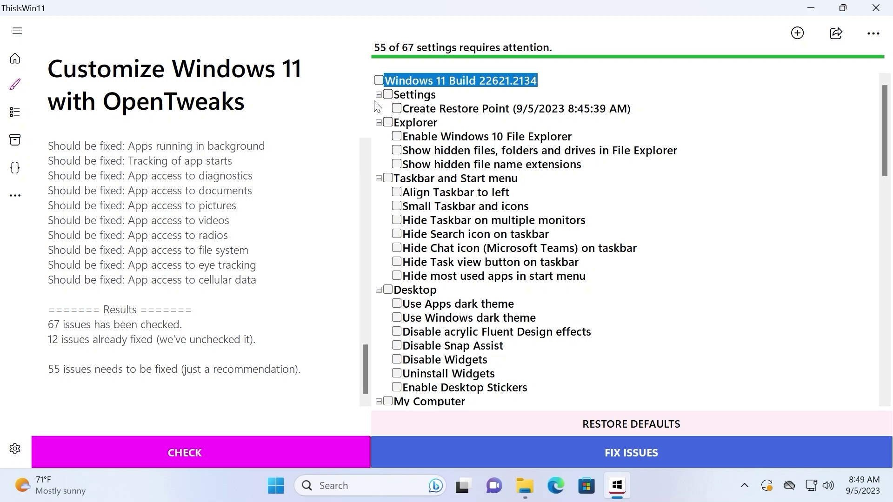
pyautogui.click(397, 136)
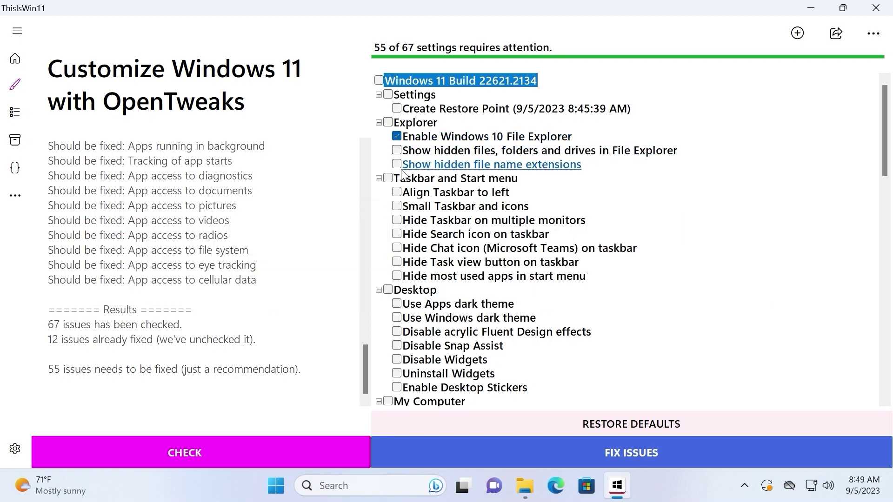
pyautogui.scroll(-1, 402, 176)
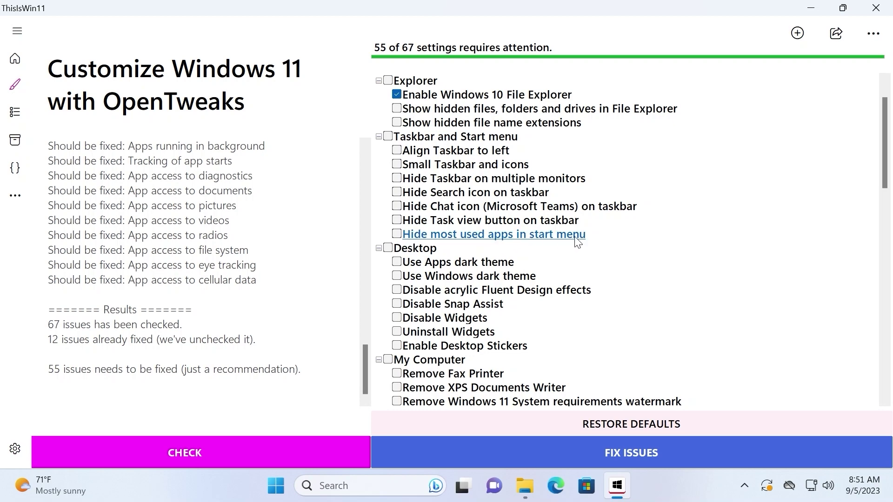
# Tick 'Hide most used apps in start menu', minimize ThisIsWin11 and close the Downloads window
pyautogui.click(277, 486)
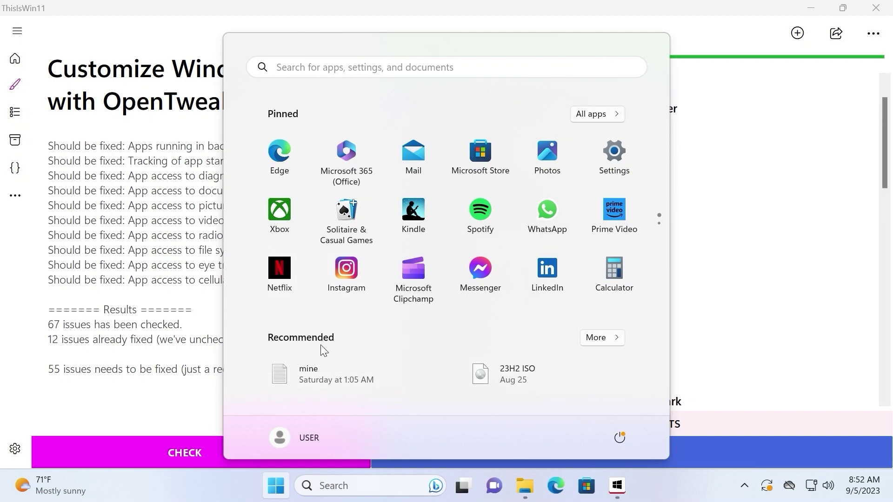
pyautogui.click(197, 401)
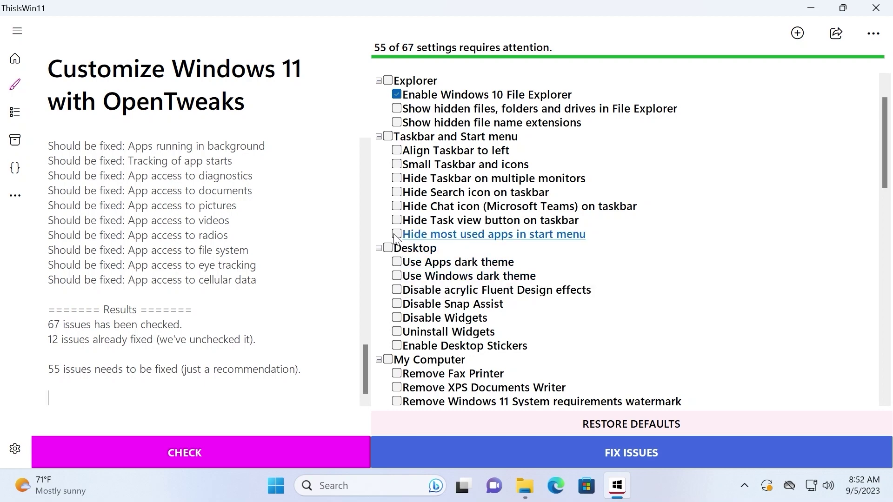
pyautogui.scroll(-2, 570, 241)
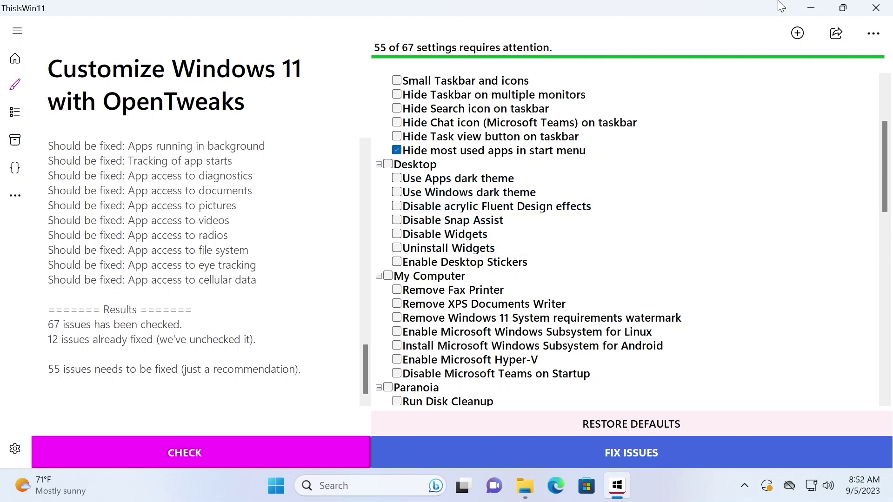
pyautogui.click(814, 6)
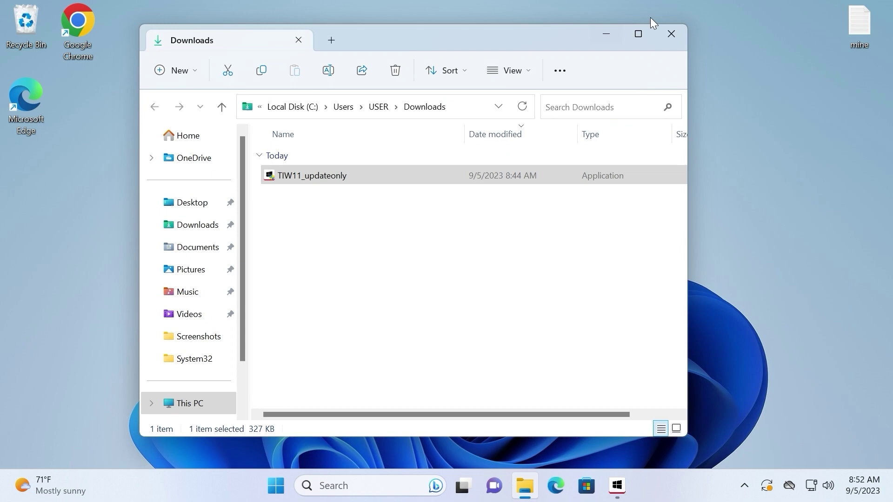
pyautogui.click(670, 33)
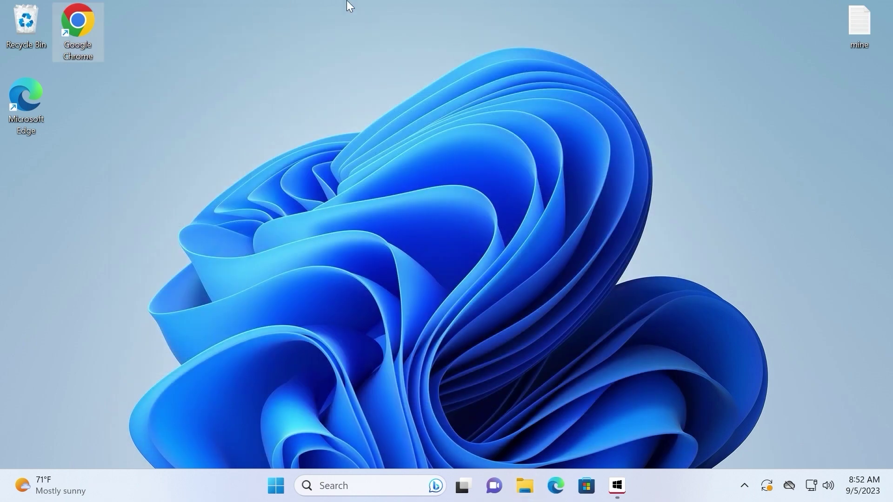
# Restore ThisIsWin11 and tick the Uninstall Widgets and Disable Widgets tweaks
pyautogui.click(617, 485)
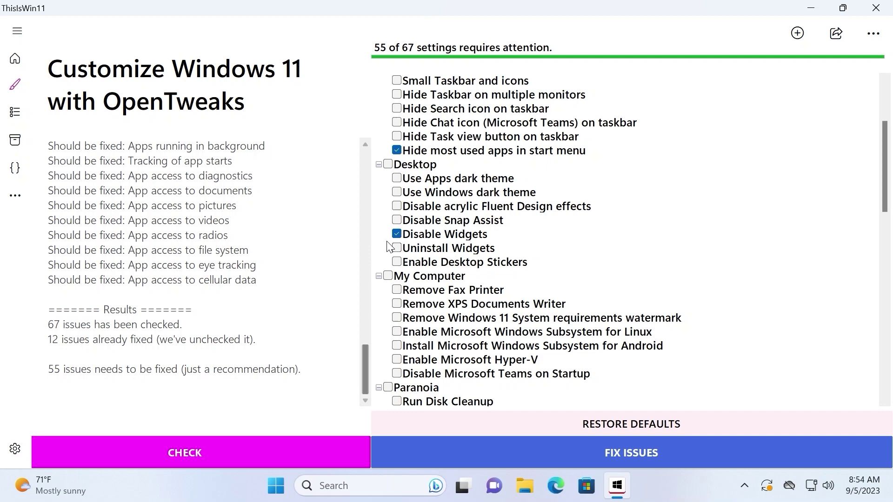
pyautogui.click(396, 249)
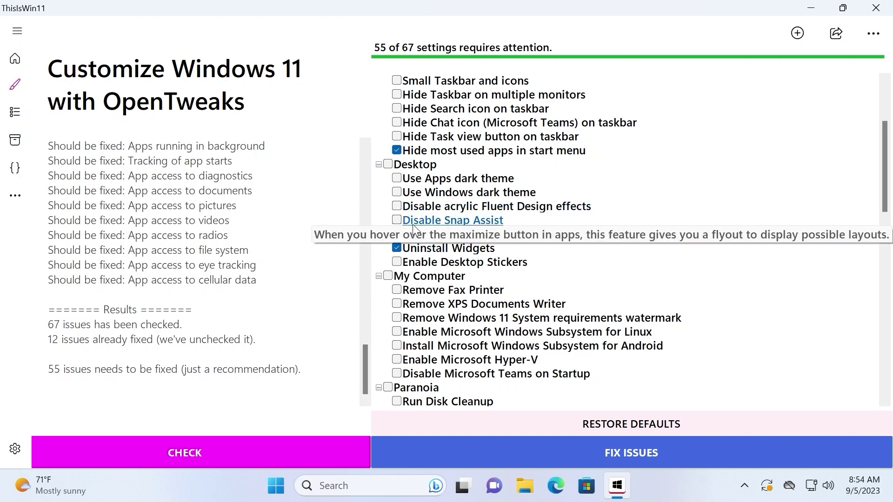
pyautogui.scroll(-1, 454, 247)
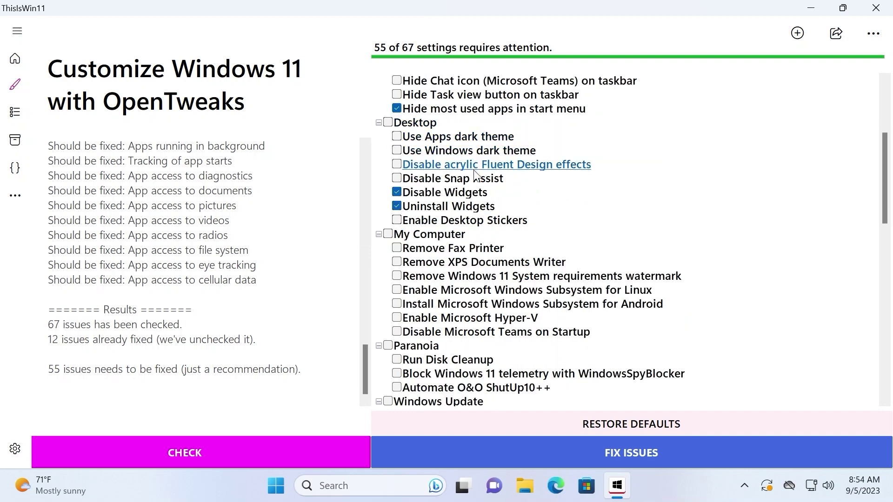
pyautogui.click(460, 192)
# Tick '*Uninstall broken Windows 11 updates' under Windows Update
pyautogui.scroll(-1, 479, 205)
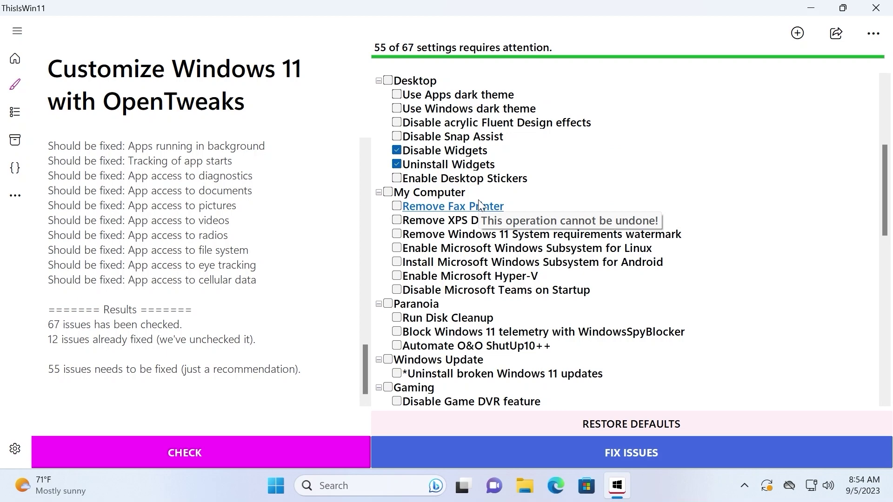
pyautogui.scroll(-2, 479, 205)
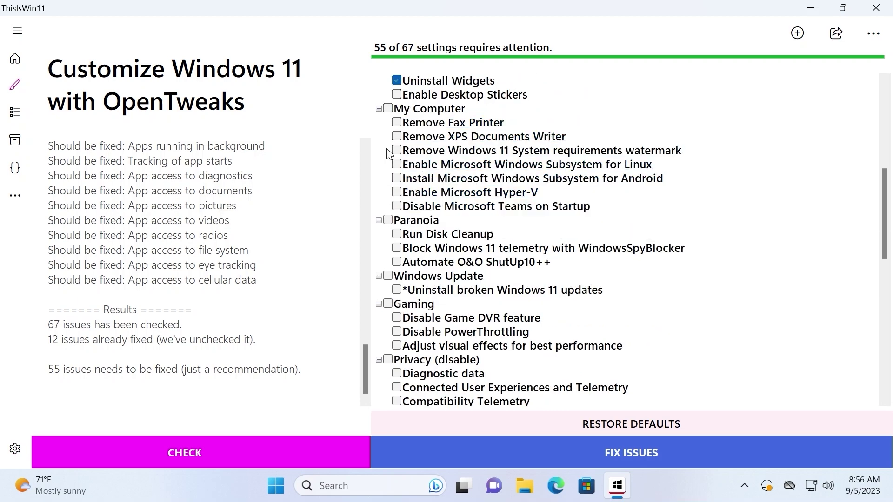
pyautogui.moveTo(402, 154)
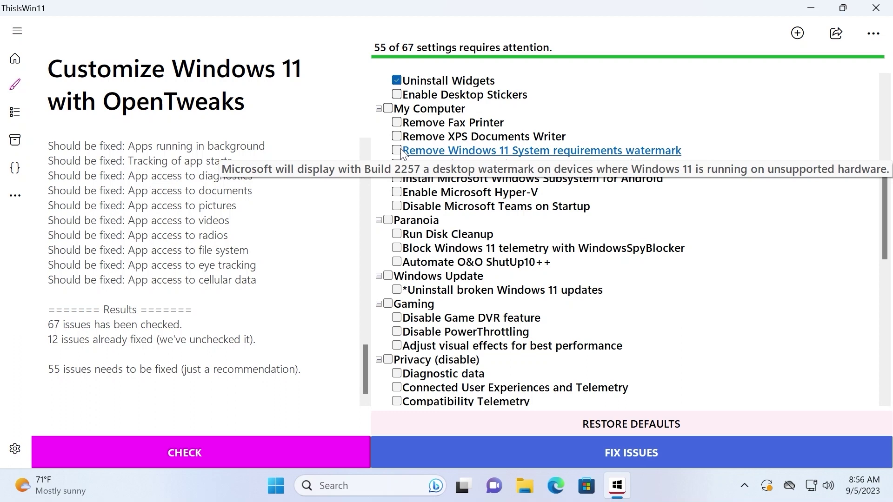
pyautogui.moveTo(460, 186)
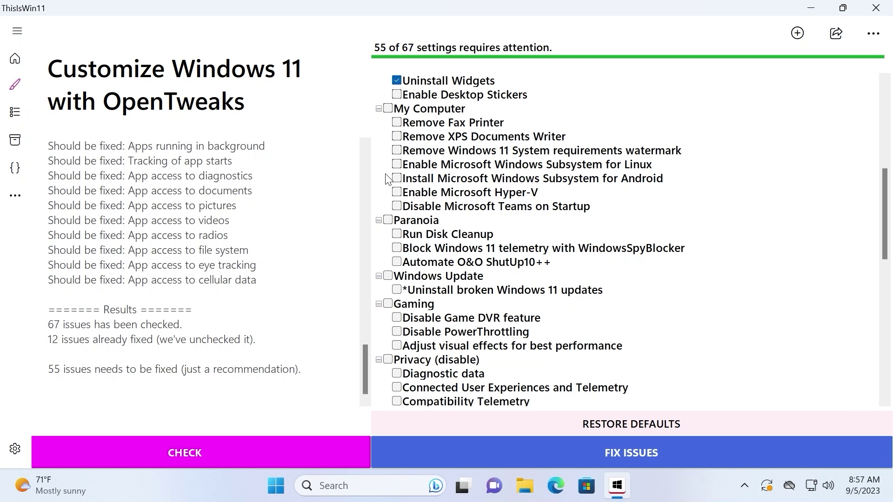
pyautogui.moveTo(395, 179)
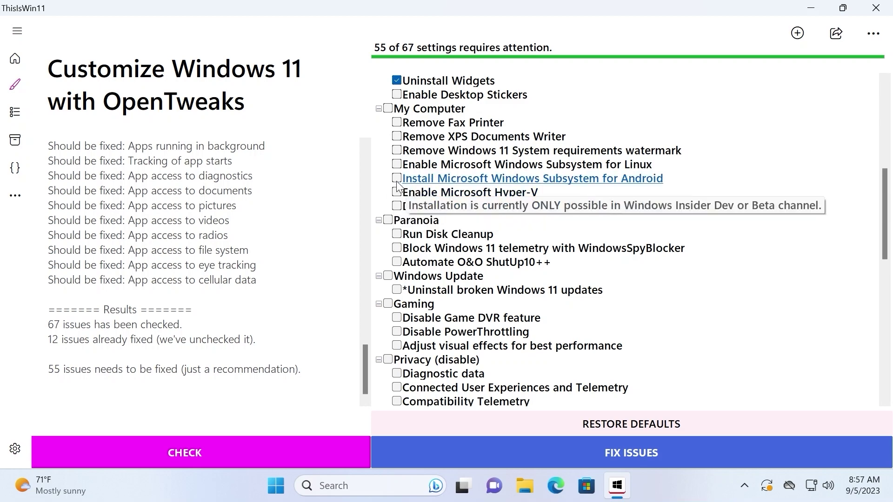
pyautogui.scroll(-3, 396, 181)
pyautogui.moveTo(449, 170)
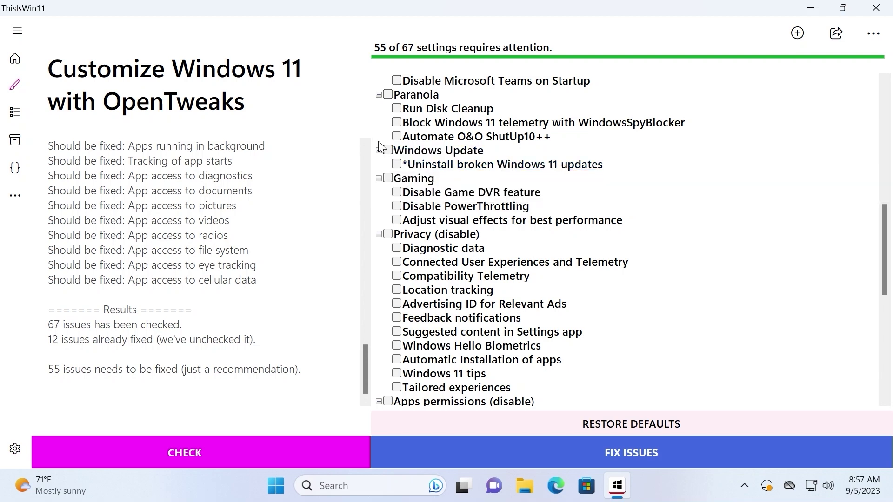
pyautogui.click(396, 165)
# Tick the Disable PowerThrottling tweak under Gaming
pyautogui.scroll(-1, 397, 139)
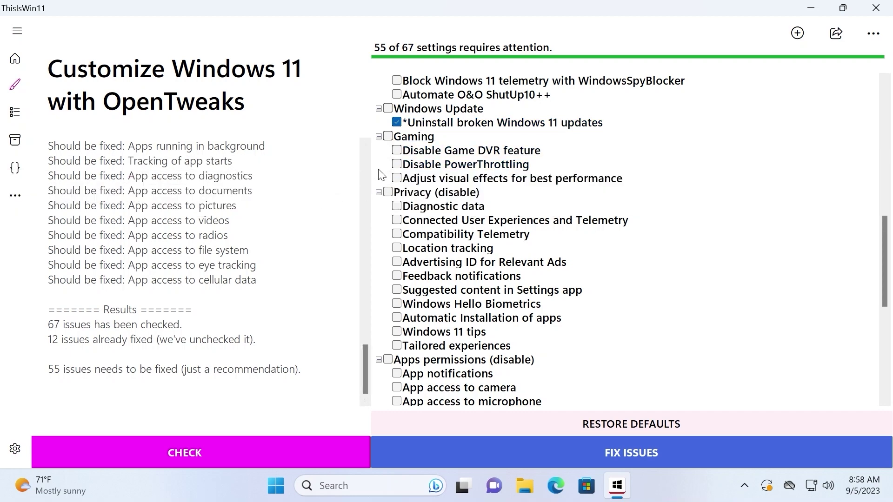
pyautogui.moveTo(449, 163)
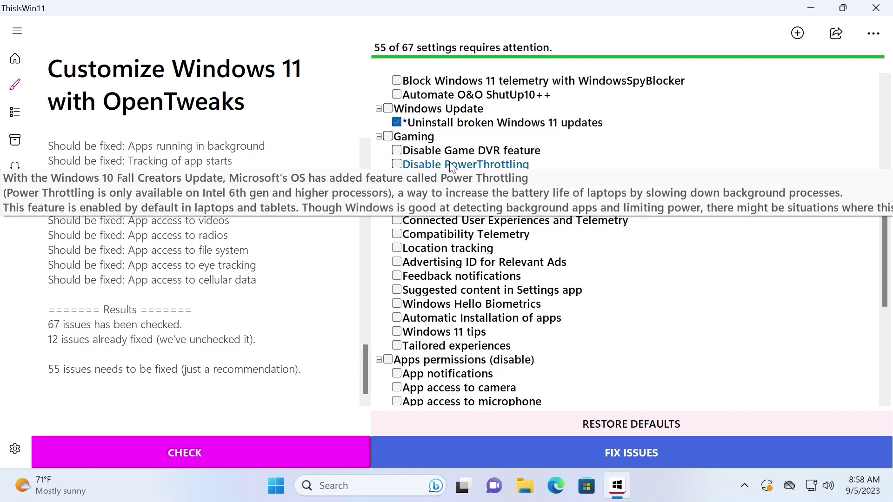
pyautogui.click(397, 165)
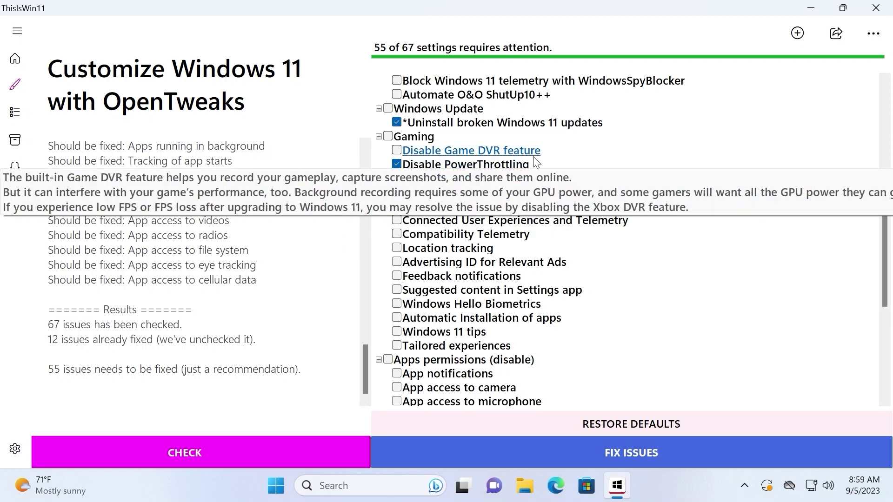
# Tick the whole Privacy (disable) group, Diagnostic data through Tailored experiences
pyautogui.scroll(-1, 535, 158)
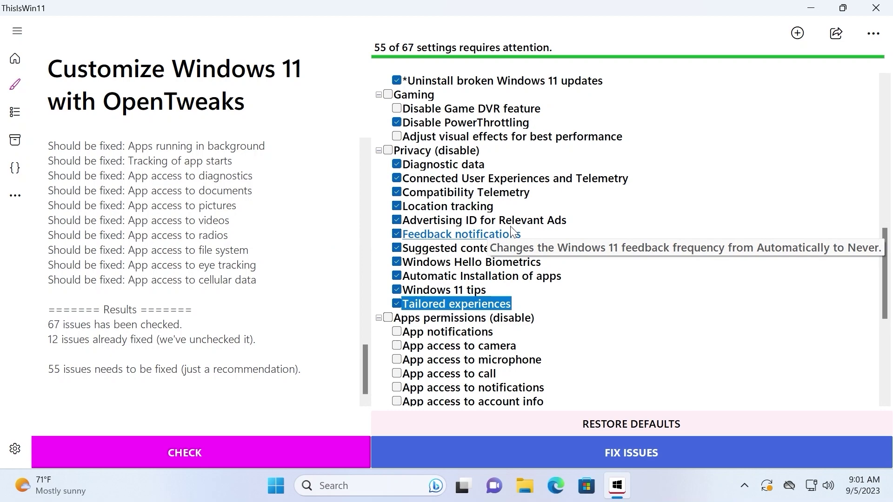
pyautogui.click(388, 151)
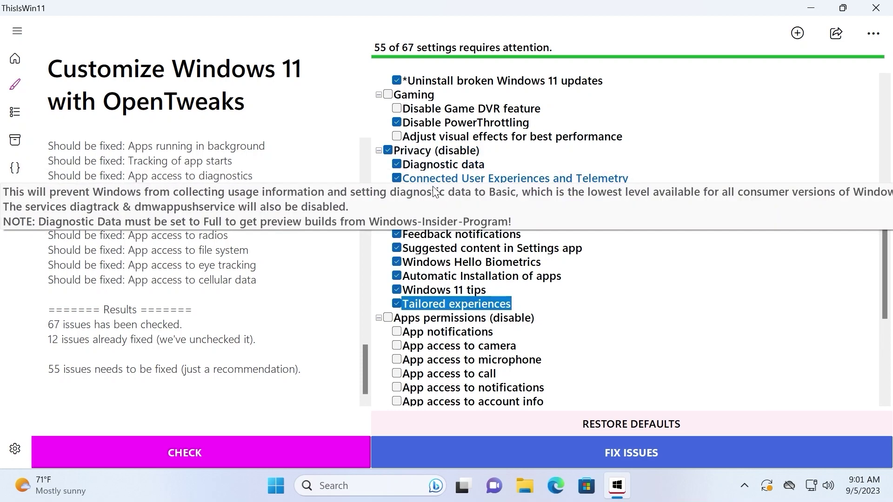
pyautogui.scroll(10, 484, 231)
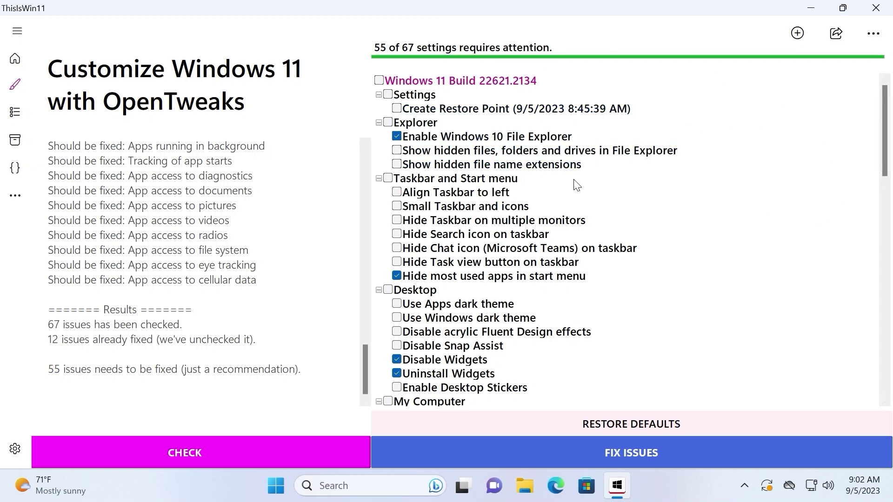
# Apply the checked tweaks, answering Y to accept the msstore source agreements in the terminal
pyautogui.click(619, 460)
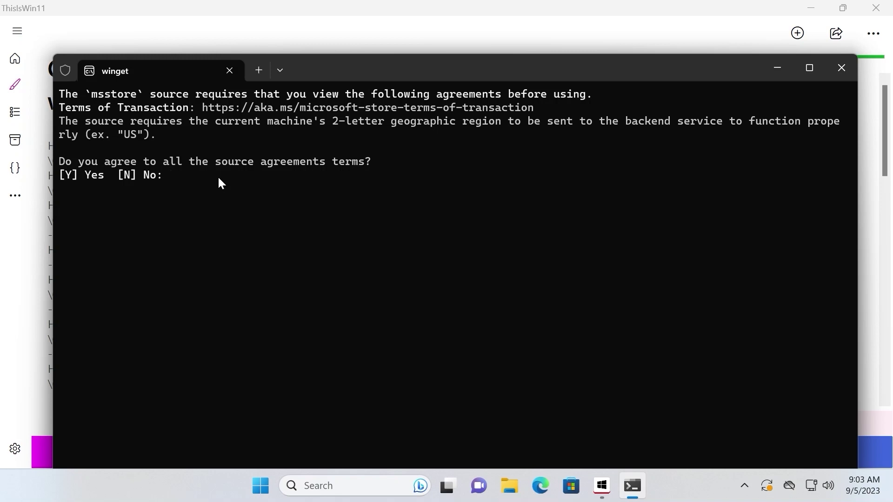
pyautogui.write('y')
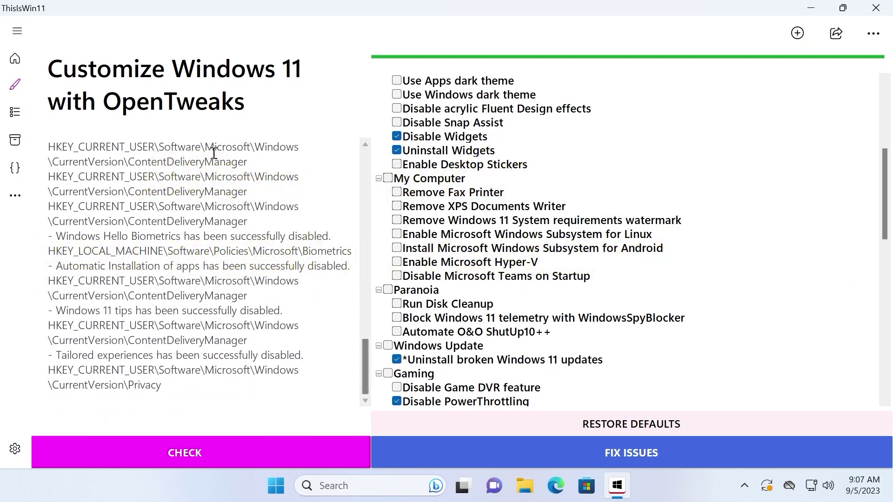
# Go to the app debloating page, review Start's pinned apps, and queue all 59 apps for removal
pyautogui.click(15, 114)
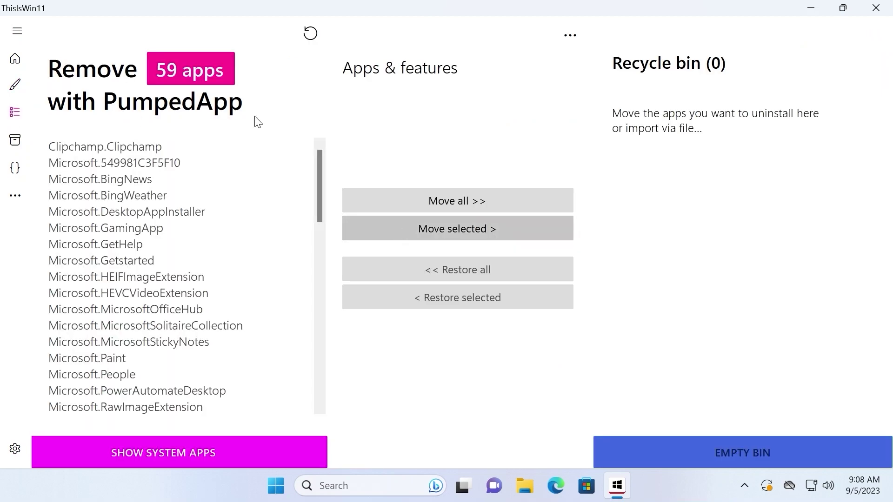
pyautogui.click(276, 485)
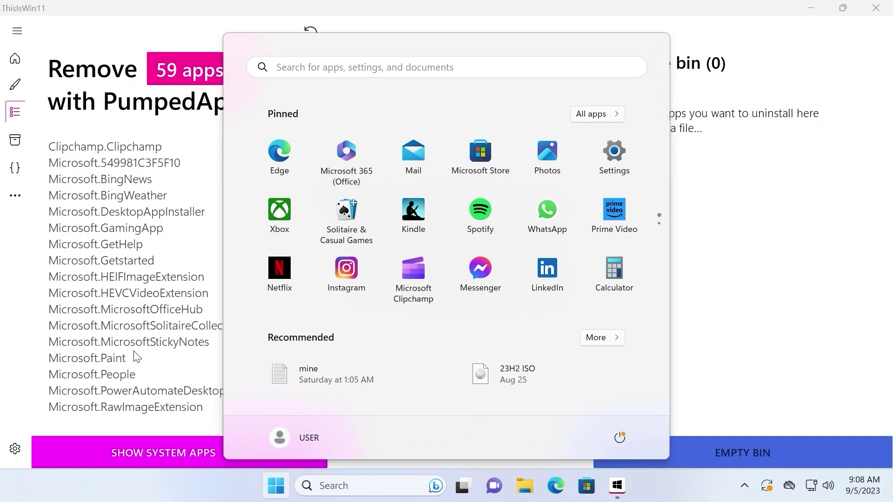
pyautogui.click(276, 485)
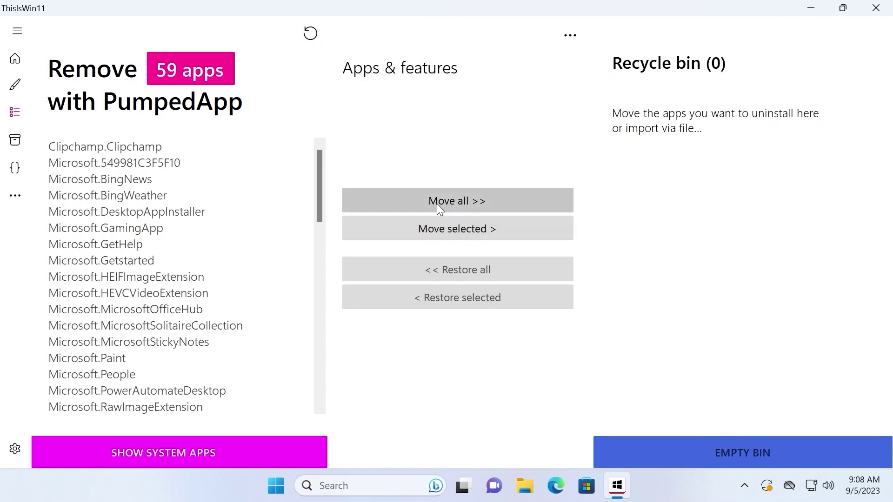
pyautogui.click(462, 206)
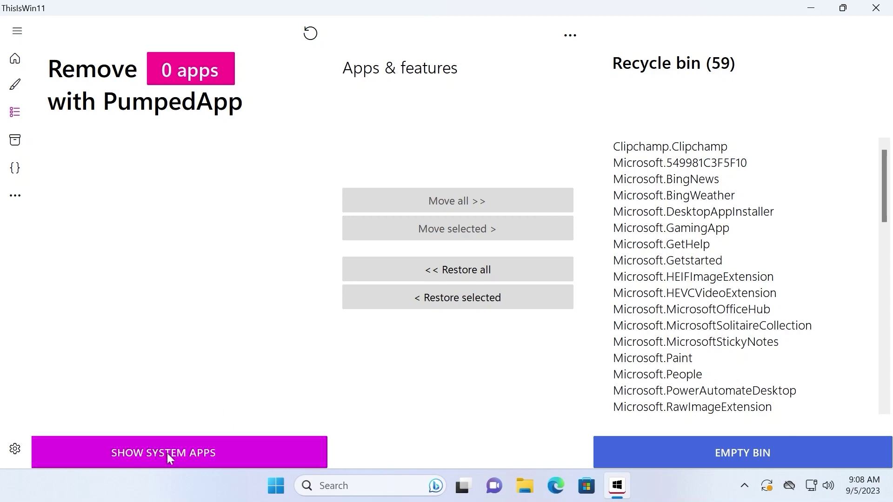
# Show the system apps past the warning, then hide them again
pyautogui.click(179, 452)
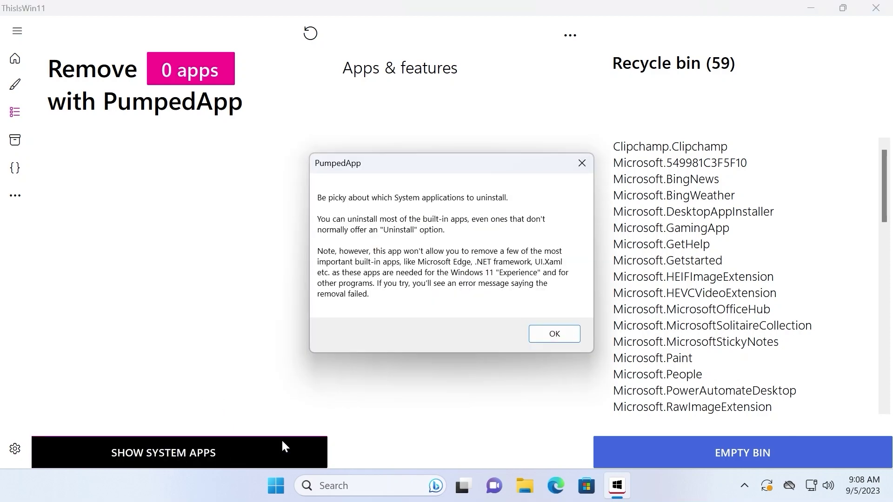
pyautogui.click(571, 331)
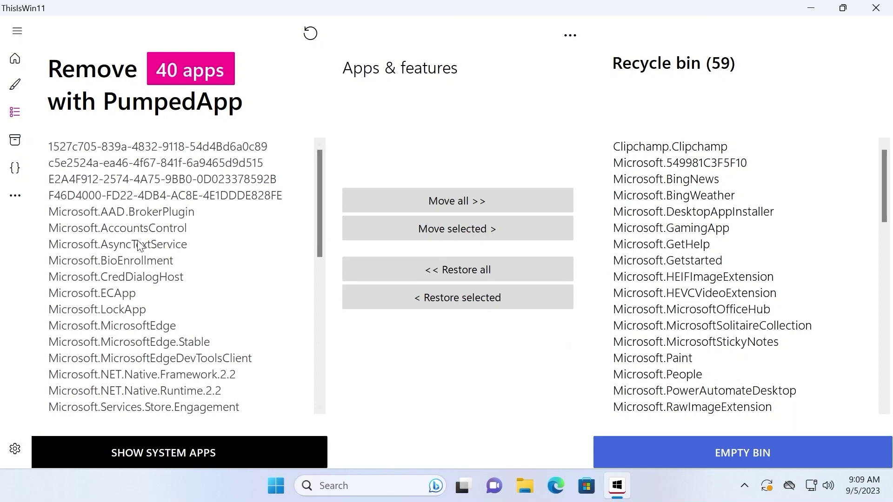
pyautogui.click(160, 452)
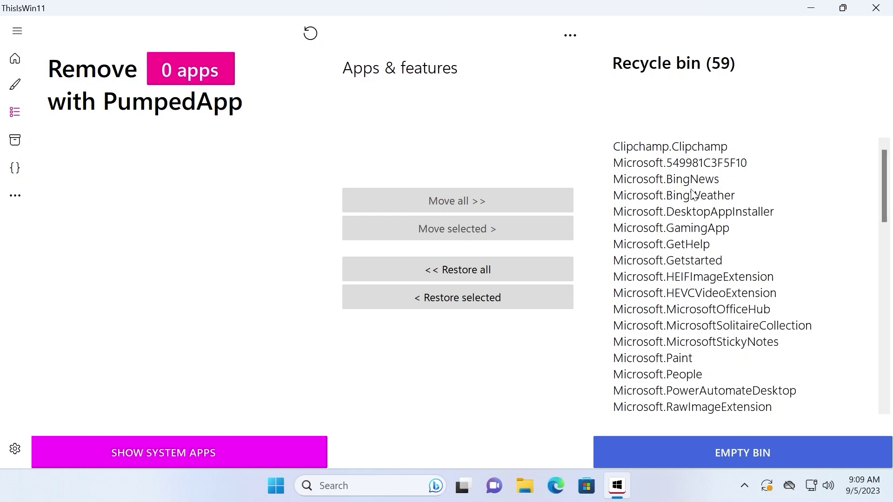
# Restore Microsoft.MicrosoftOfficeHub and Microsoft.Paint from the recycle bin to the keep list
pyautogui.click(735, 309)
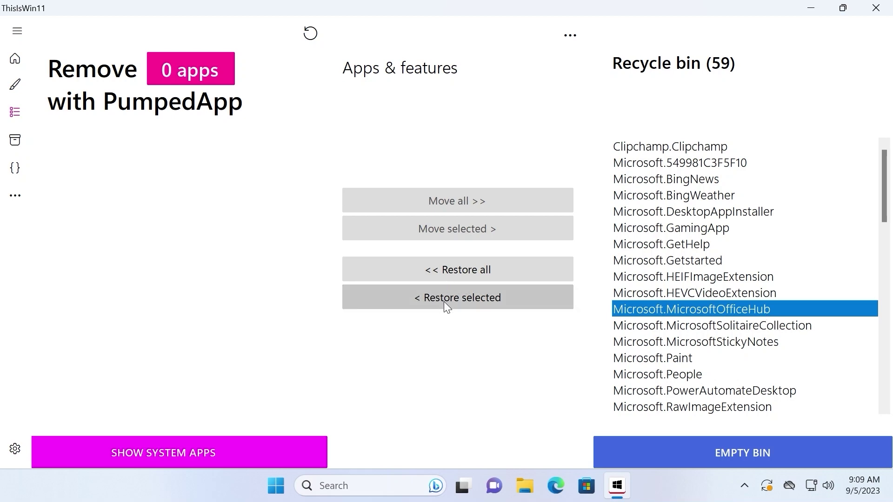
pyautogui.click(493, 301)
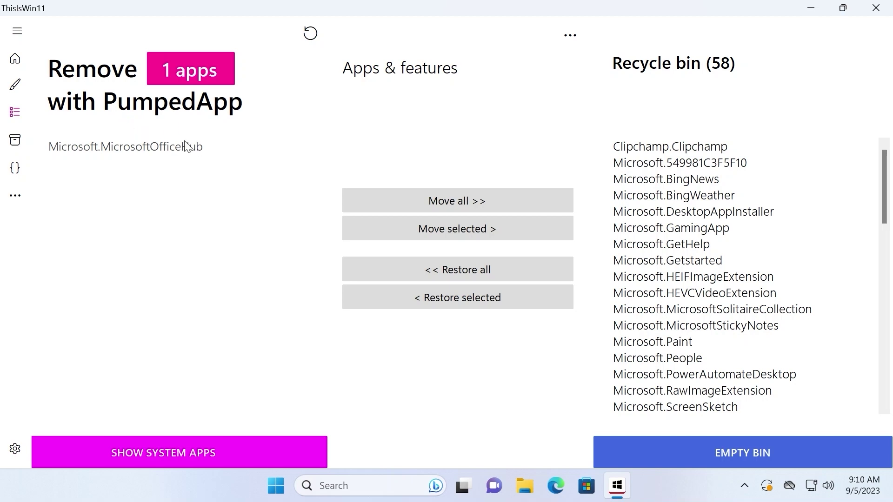
pyautogui.scroll(-1, 605, 288)
pyautogui.click(603, 297)
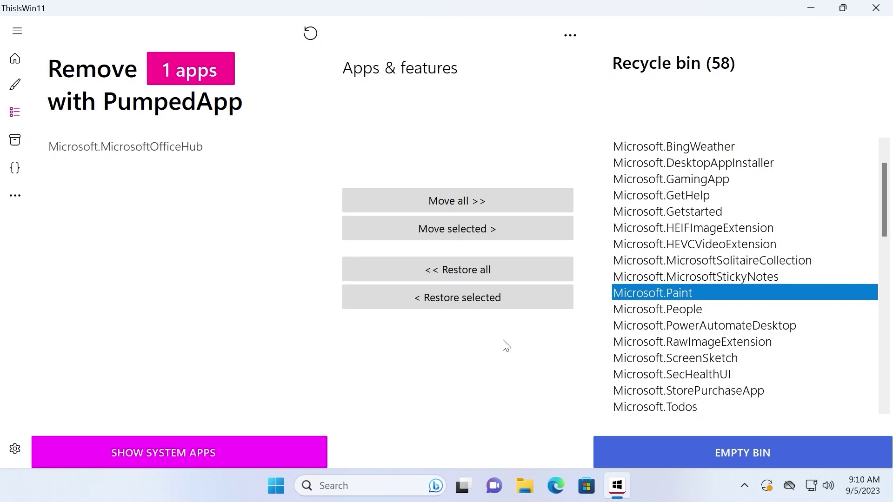
pyautogui.click(447, 302)
# Restore Microsoft.Windows.Photos and Microsoft.WindowsMaps as well, leaving 55 apps in the bin
pyautogui.scroll(-5, 650, 264)
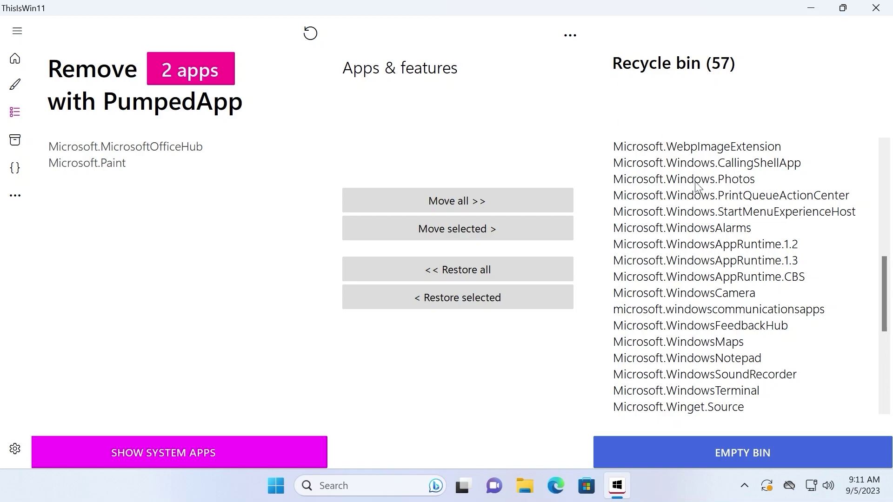
pyautogui.scroll(-4, 735, 307)
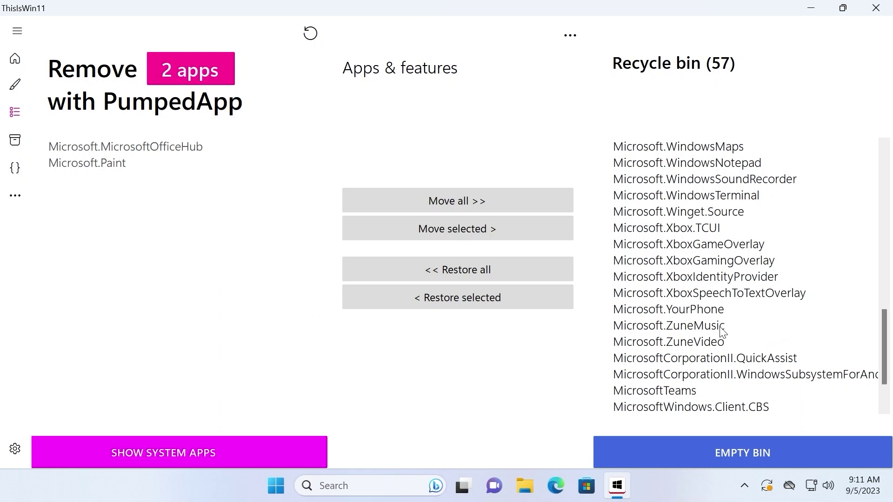
pyautogui.scroll(5, 701, 302)
pyautogui.click(655, 329)
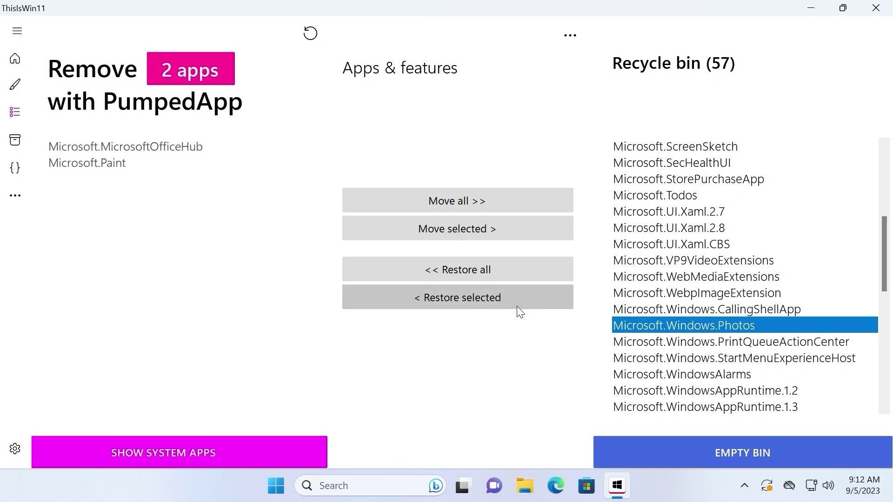
pyautogui.click(503, 300)
pyautogui.scroll(-3, 734, 295)
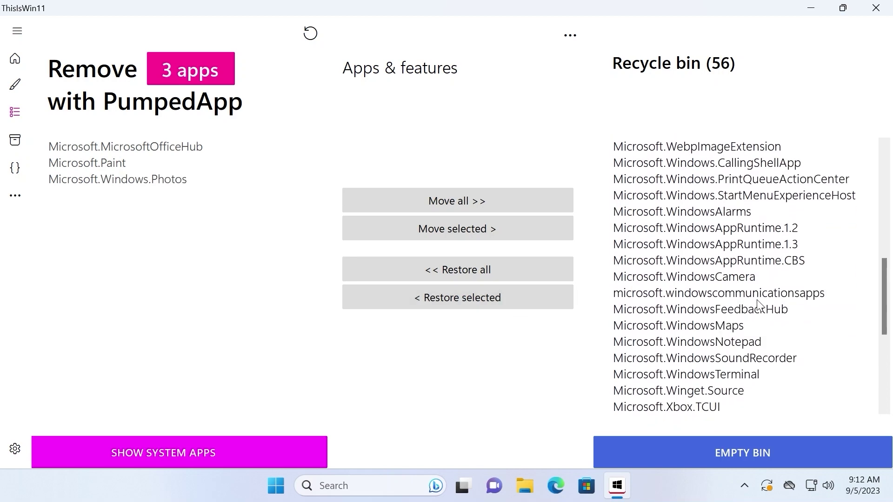
pyautogui.click(698, 325)
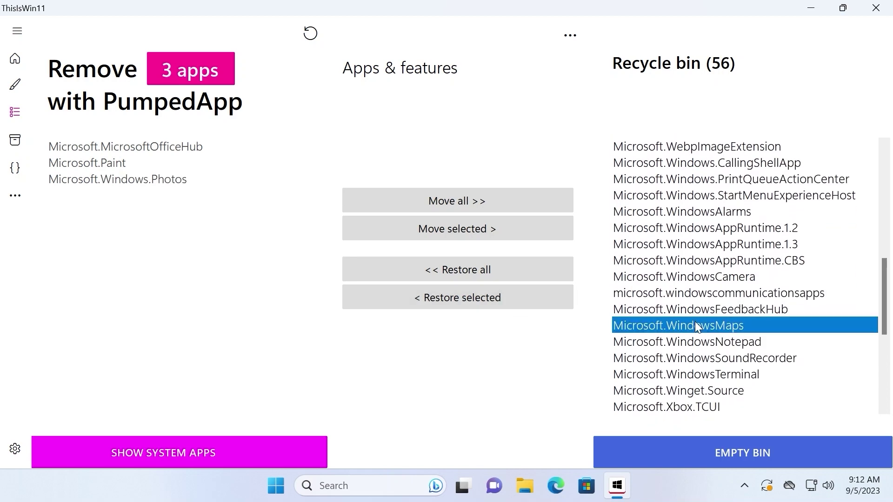
pyautogui.click(467, 304)
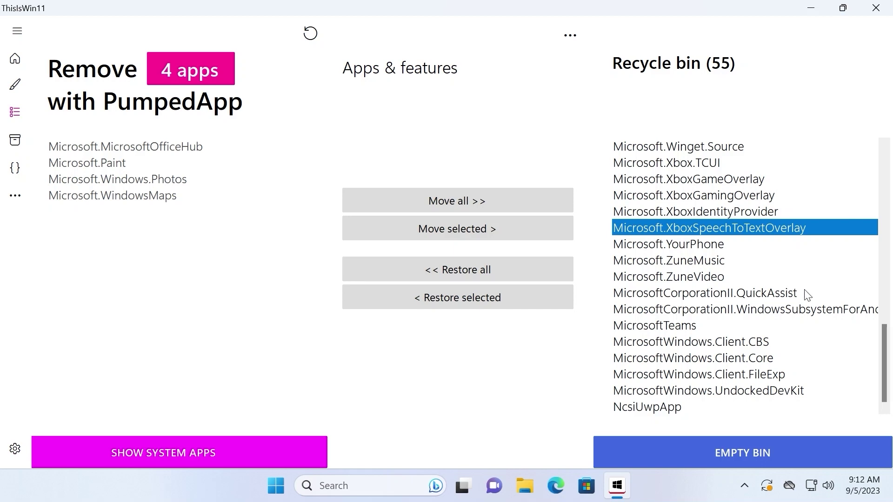
pyautogui.click(658, 163)
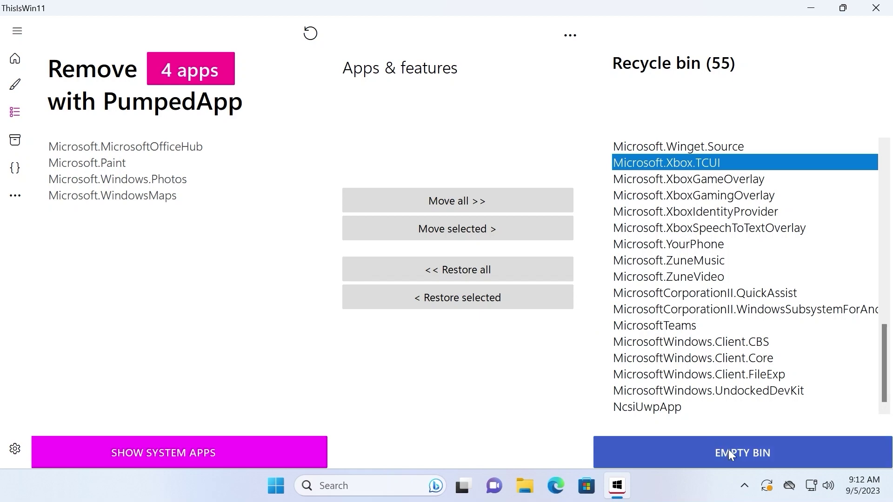
# Empty the recycle bin and confirm Yes to uninstall all 55 queued apps
pyautogui.click(741, 456)
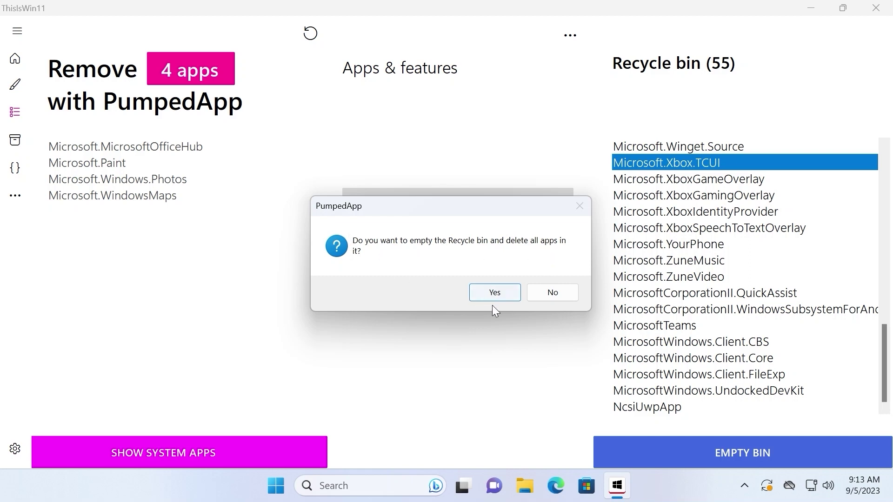
pyautogui.click(497, 293)
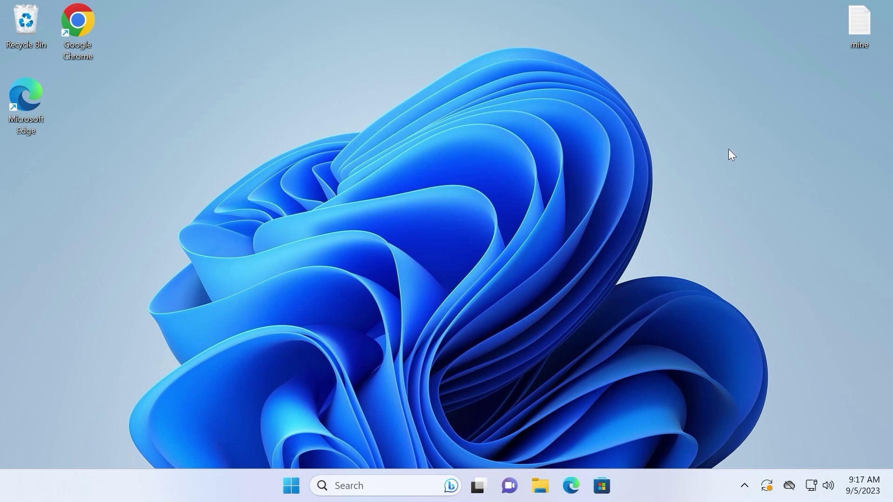
# Uninstall the pinned Spotify, WhatsApp and Prime Video apps from the Start menu
pyautogui.click(291, 488)
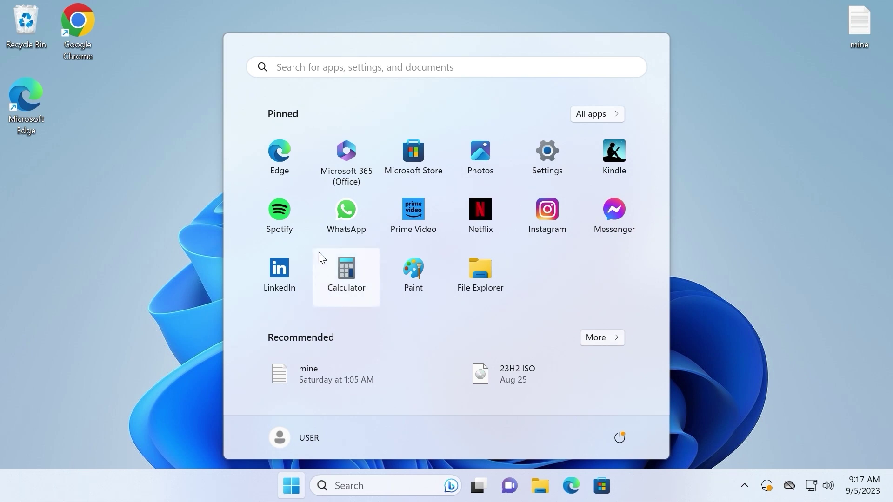
pyautogui.rightClick(278, 209)
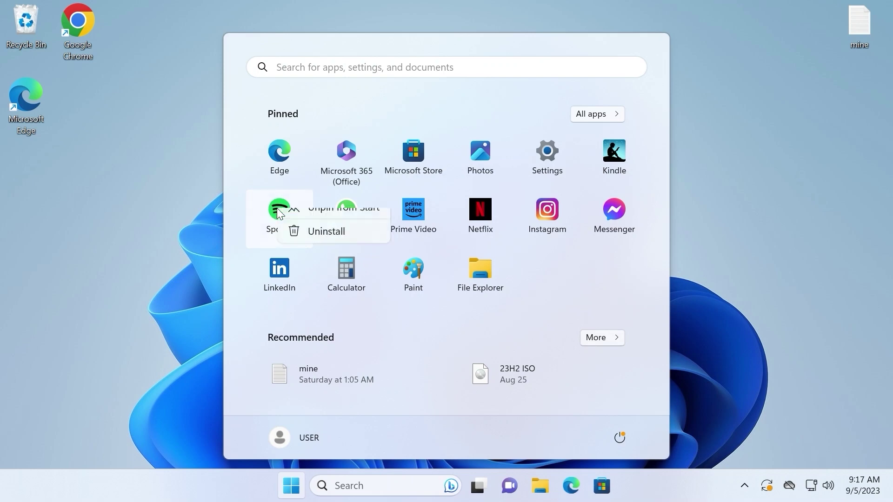
pyautogui.click(350, 274)
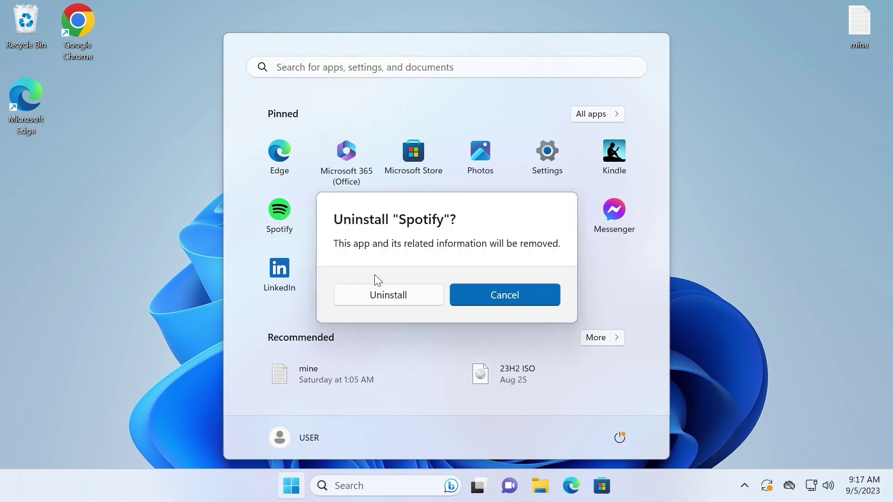
pyautogui.click(393, 297)
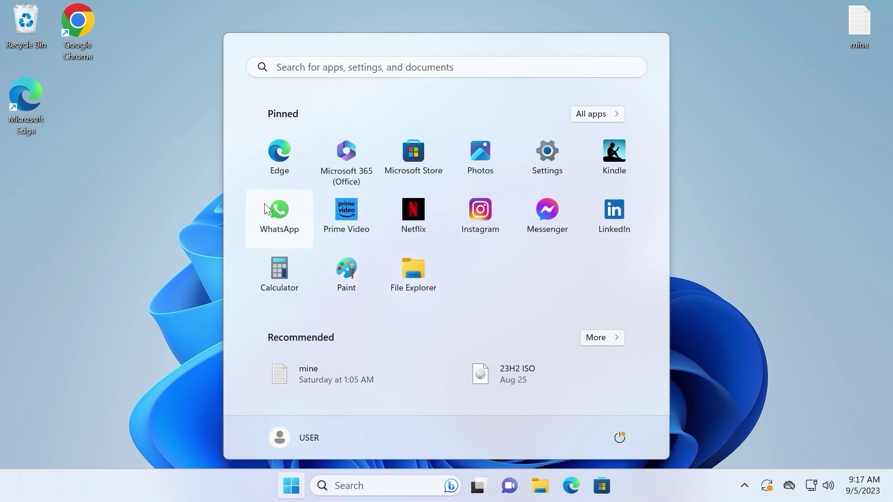
pyautogui.rightClick(263, 202)
pyautogui.click(323, 263)
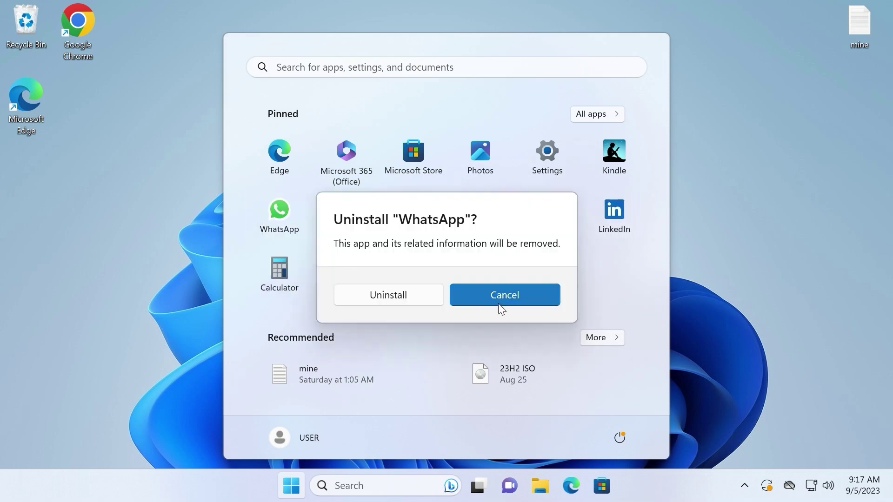
pyautogui.click(401, 294)
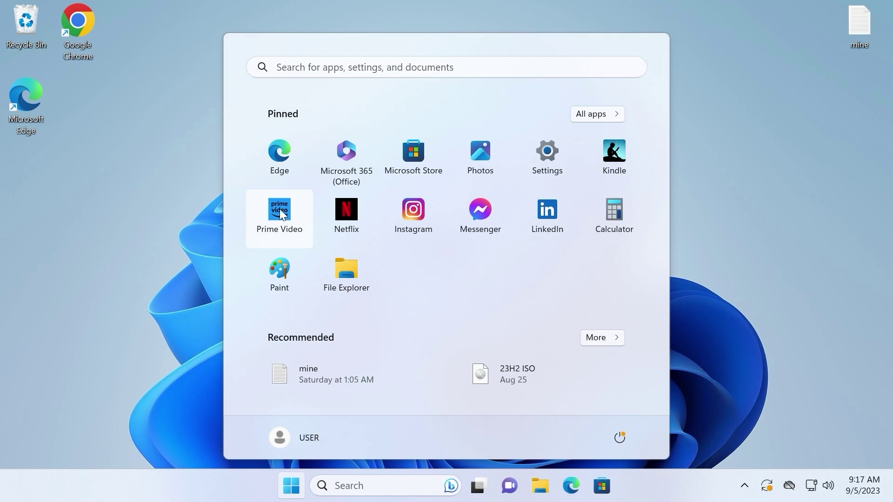
pyautogui.rightClick(280, 208)
pyautogui.click(331, 272)
pyautogui.click(418, 297)
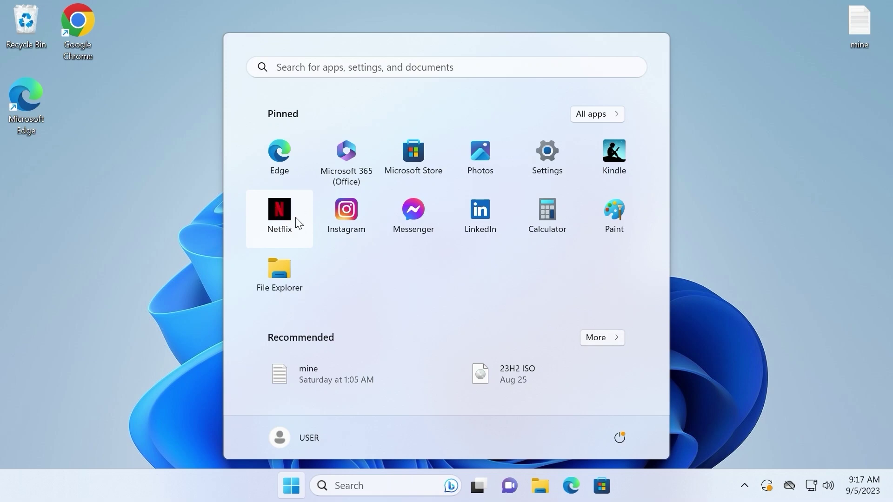
# Uninstall the pinned Instagram and Messenger apps from the Start menu too
pyautogui.rightClick(347, 212)
pyautogui.click(390, 270)
pyautogui.click(396, 293)
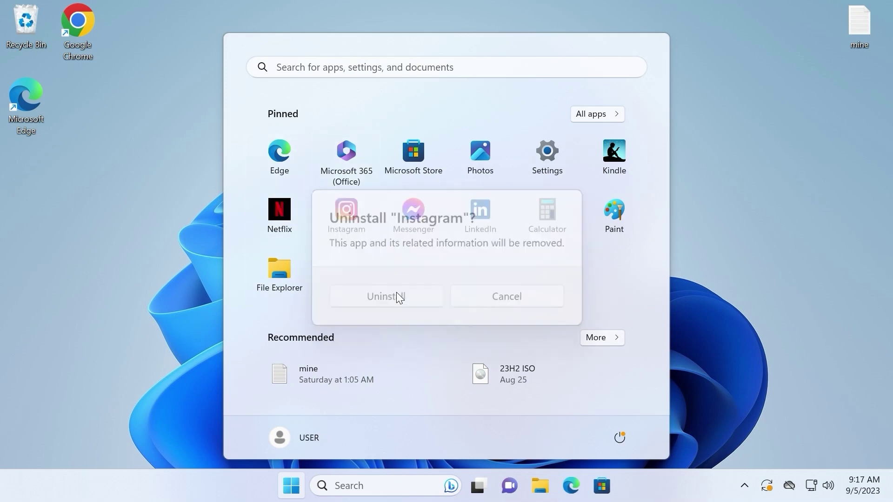
pyautogui.rightClick(341, 214)
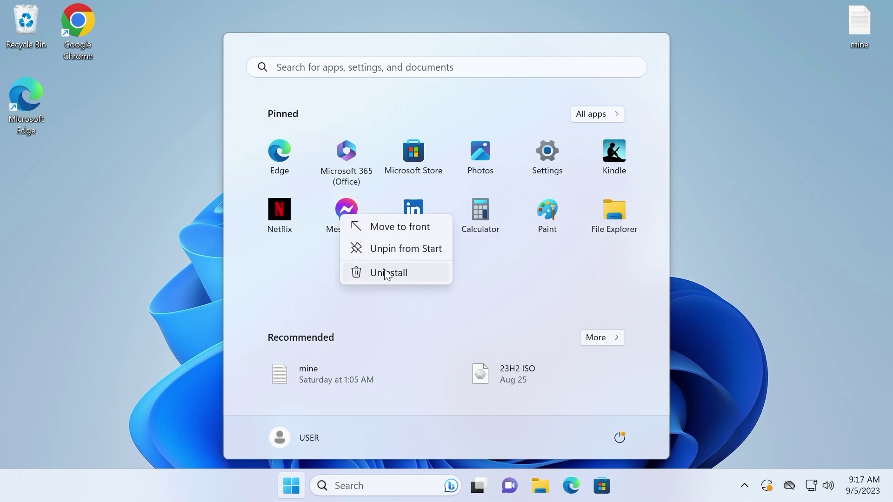
pyautogui.click(387, 274)
pyautogui.click(405, 293)
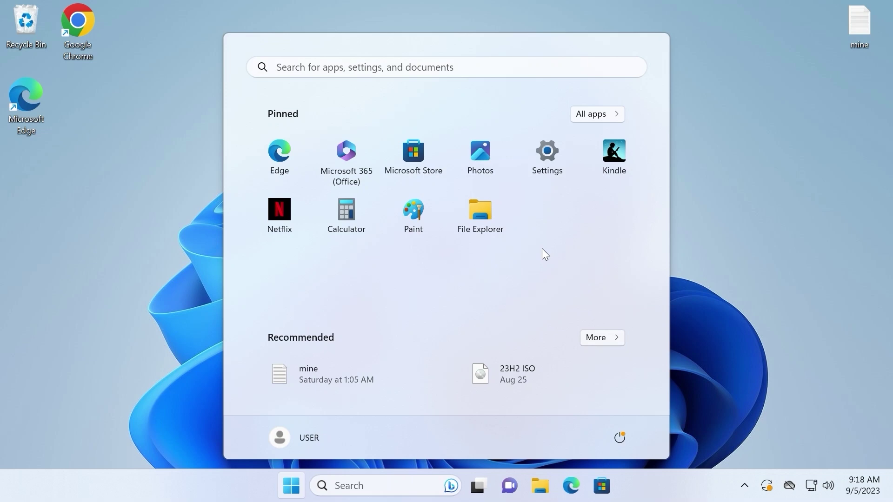
pyautogui.click(619, 437)
pyautogui.press('Escape')
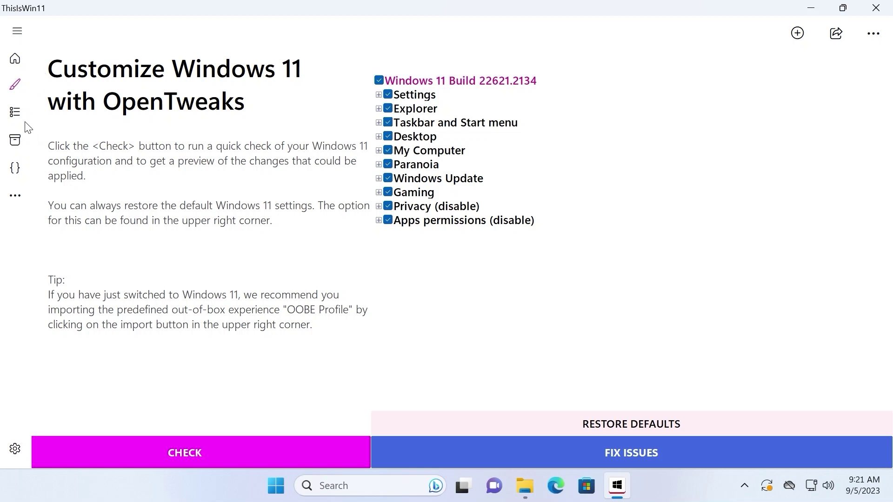
pyautogui.click(14, 113)
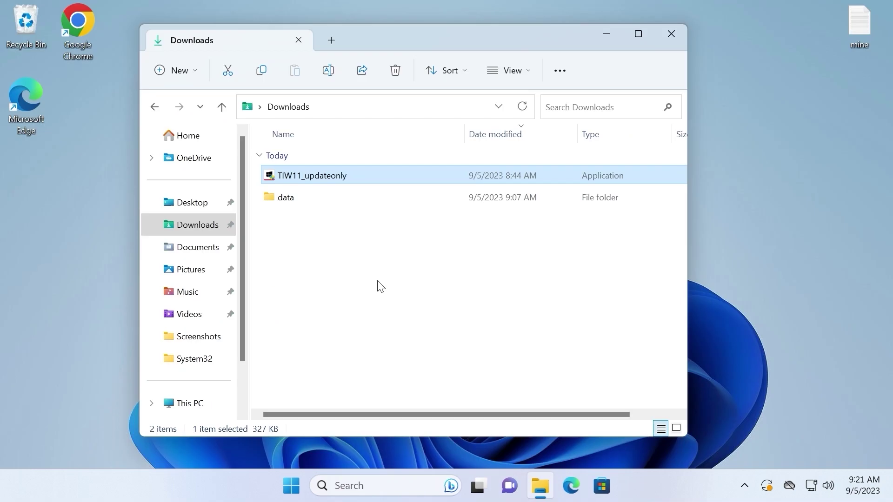